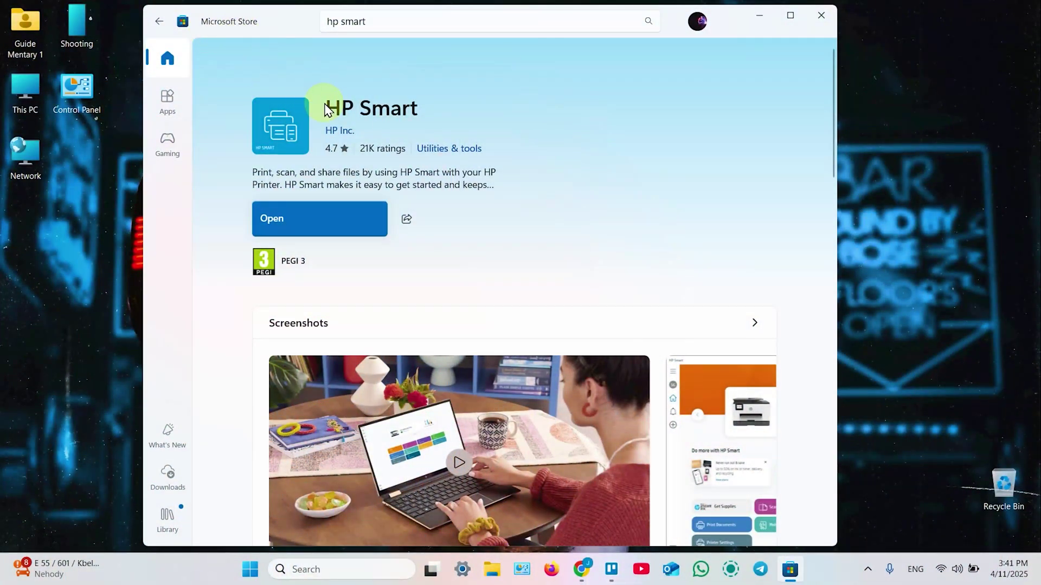
Step: Highlight and then deselect the HP Smart app name on its store listing
left_click_drag(327, 107, 437, 112)
left_click(430, 111)
left_click_drag(328, 106, 430, 106)
left_click(453, 109)
Step: Launch HP Smart, approve UAC, decline optional data, allow location, and check the account panel
left_click(302, 220)
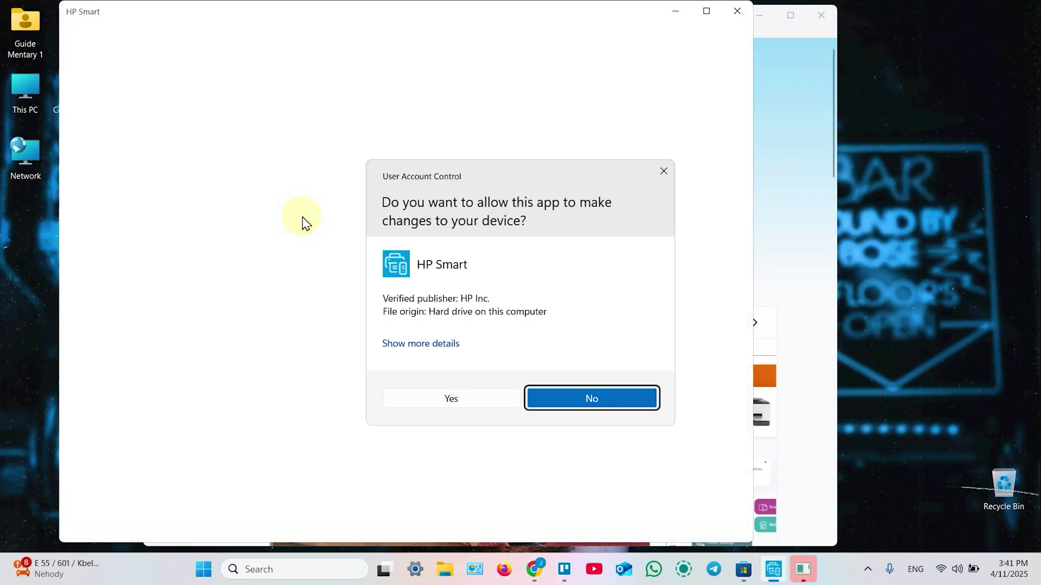
left_click(451, 407)
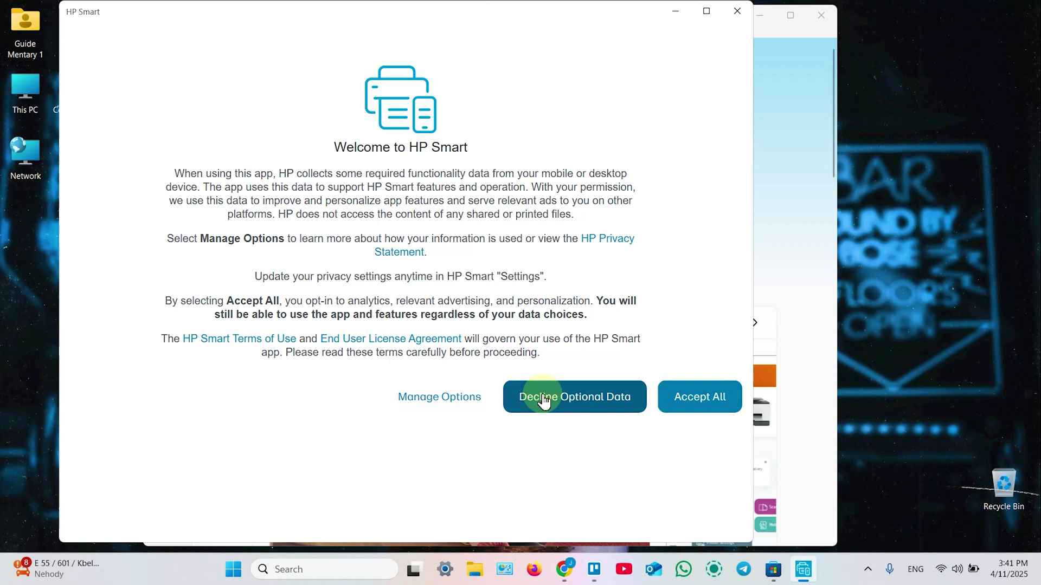
left_click(587, 398)
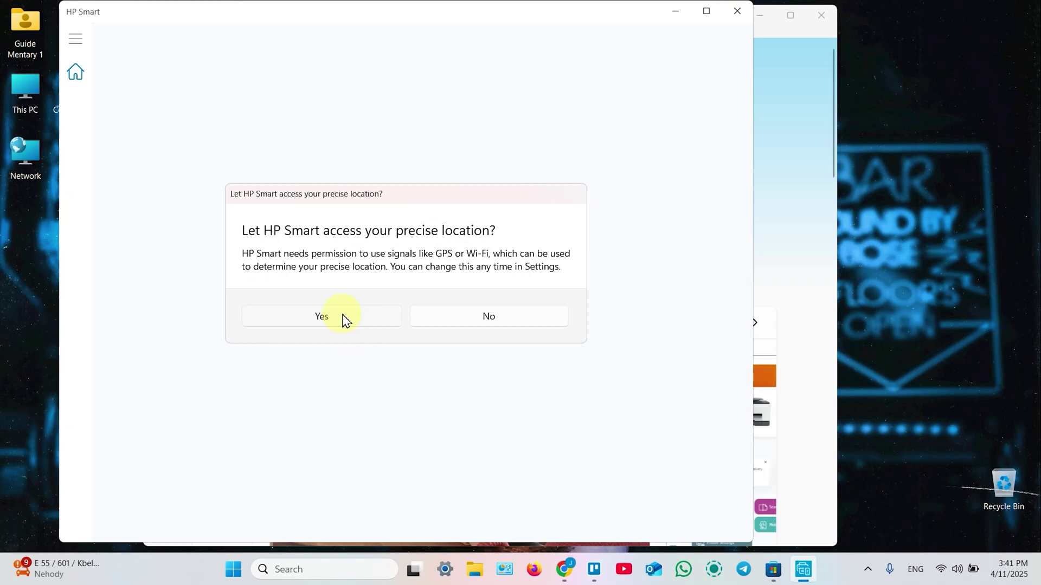
left_click(323, 317)
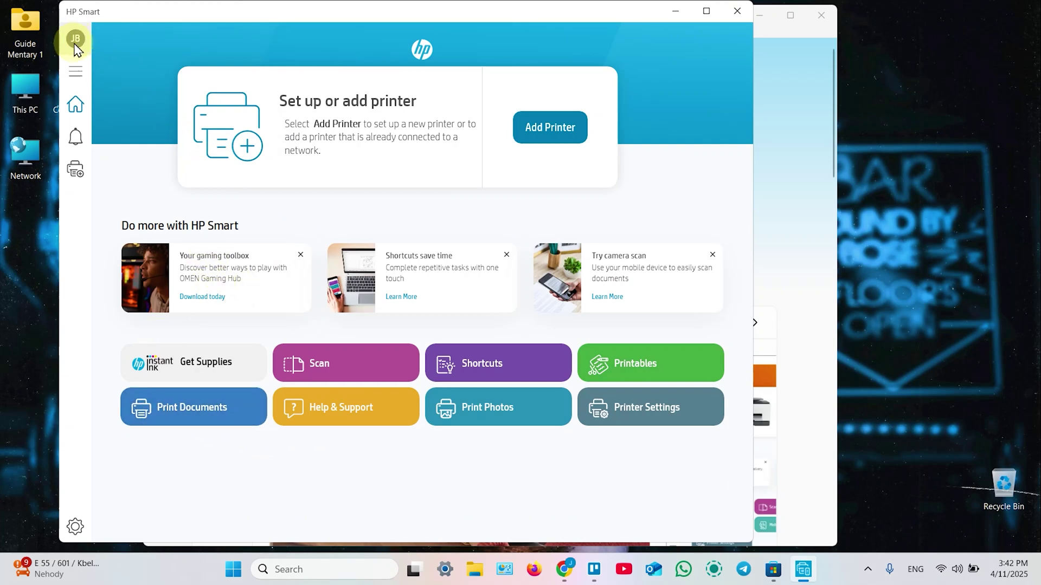
left_click(76, 39)
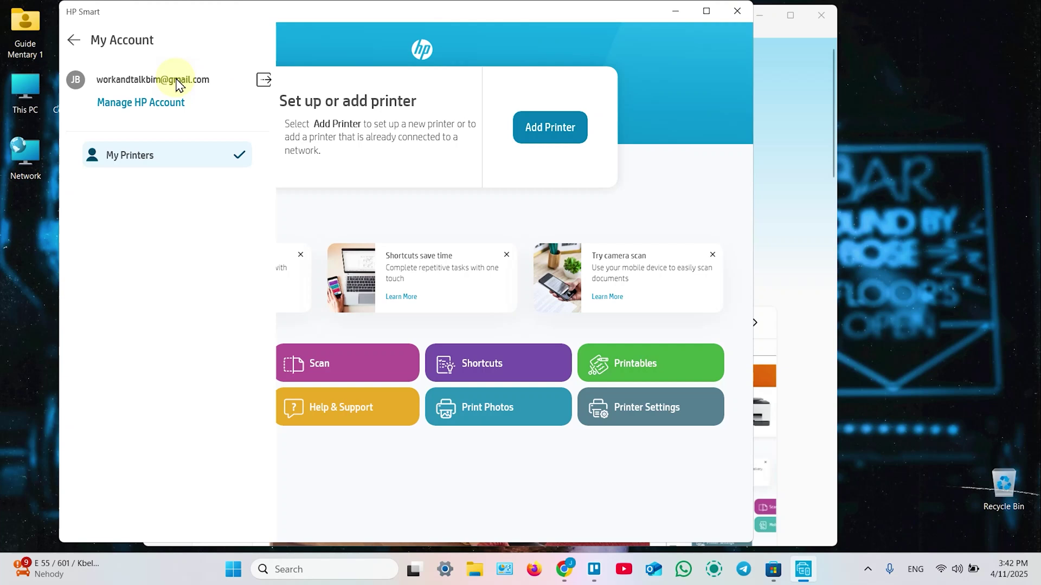
left_click(347, 220)
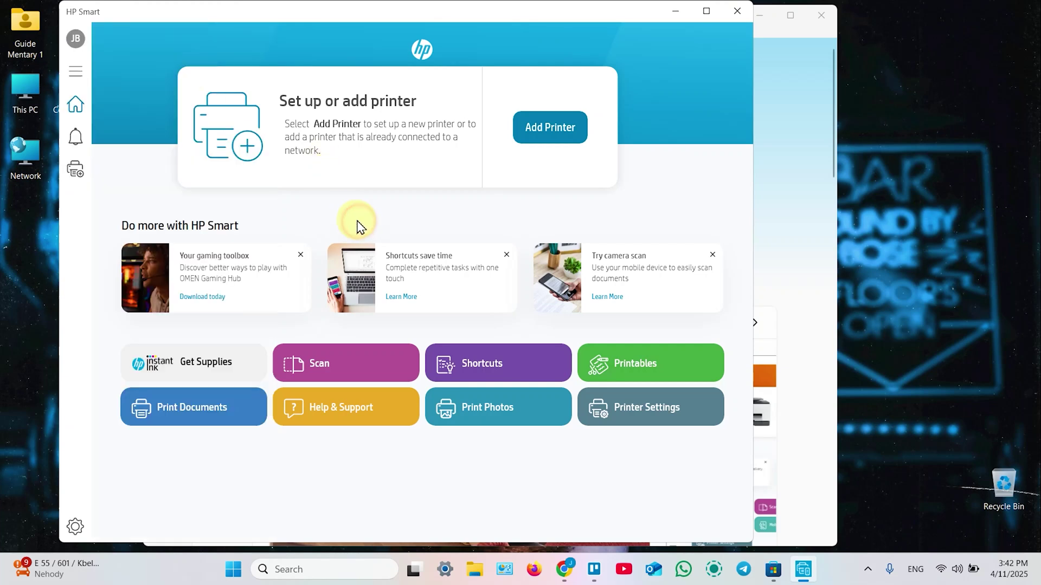
Step: Start adding the HP M140 LaserJet found by the printer search
left_click(547, 128)
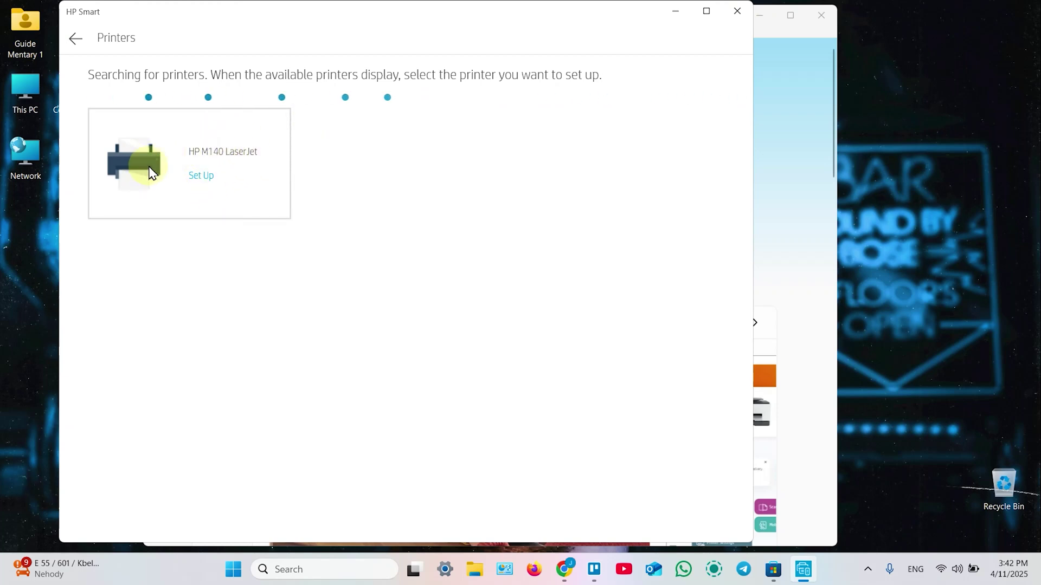
left_click(130, 160)
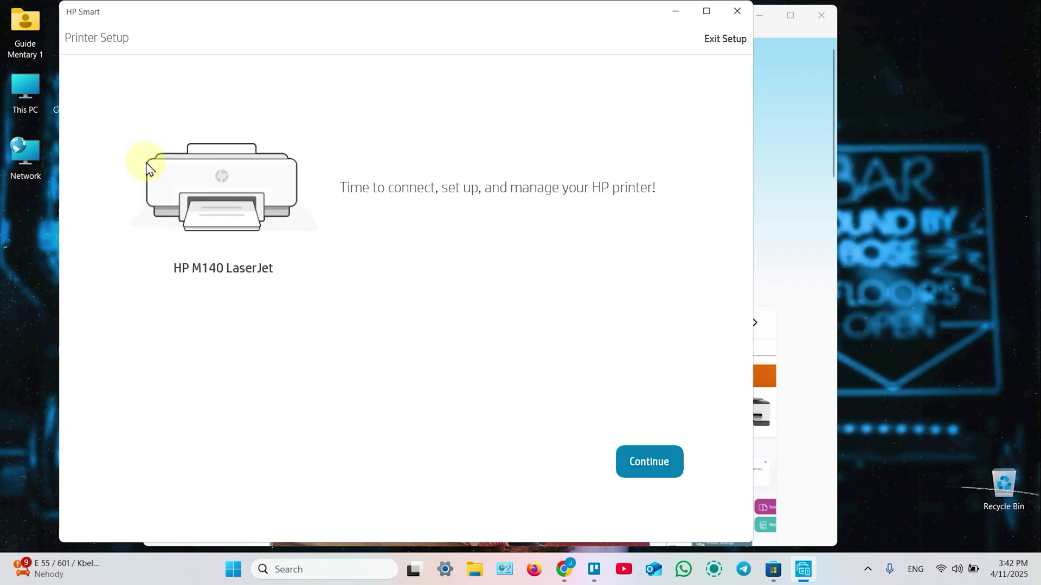
left_click(629, 460)
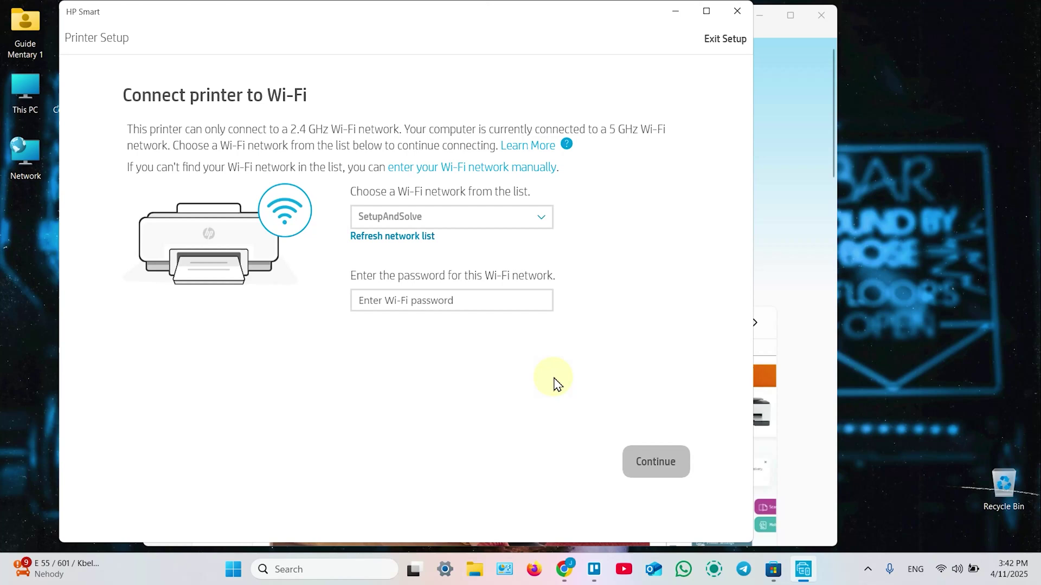
Step: Connect the printer to My Wi-Fi 2.4 GHz by entering the network password
left_click(491, 225)
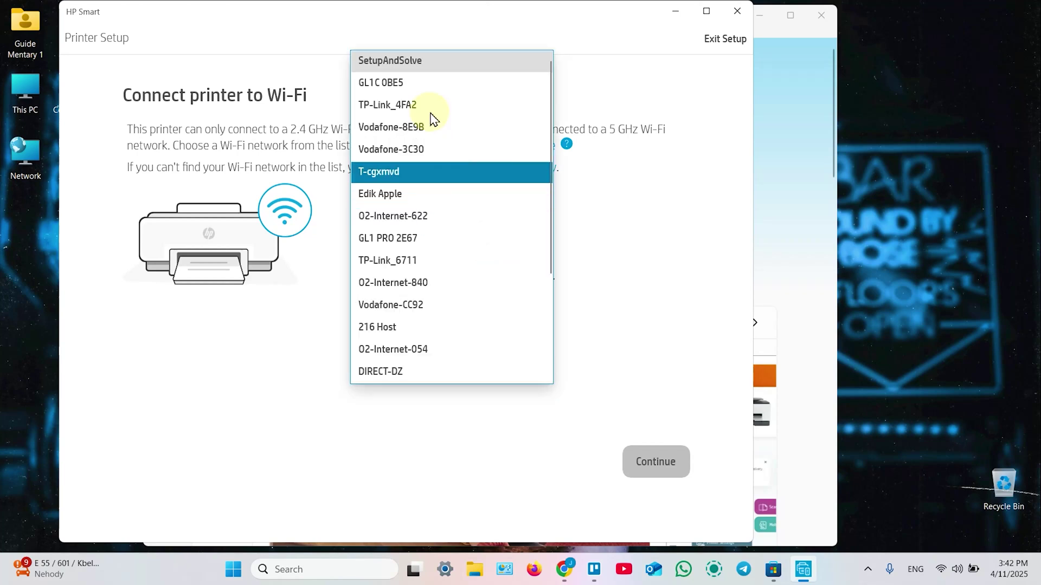
scroll(439, 195, "down", 3)
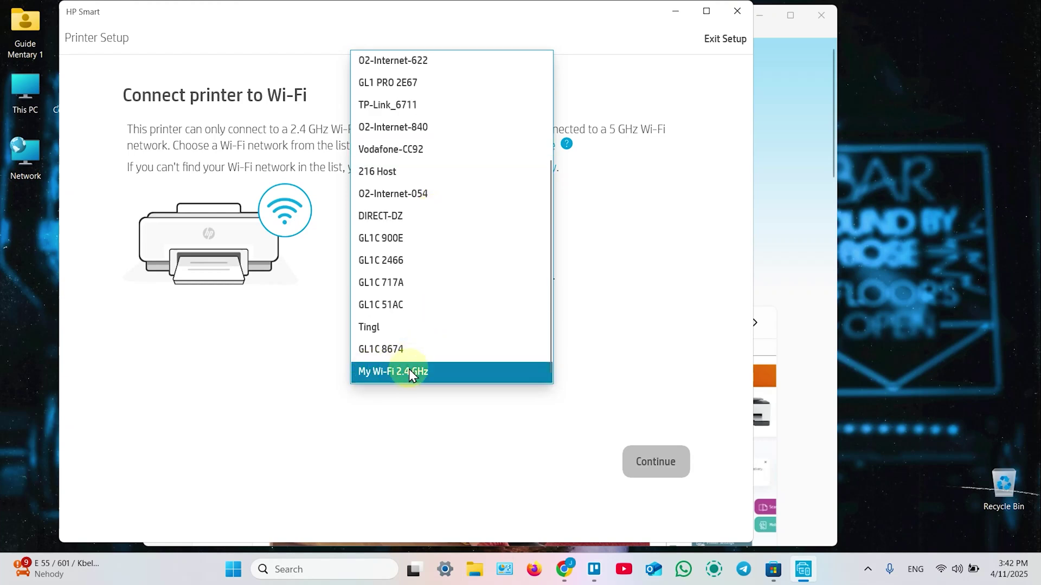
left_click(388, 372)
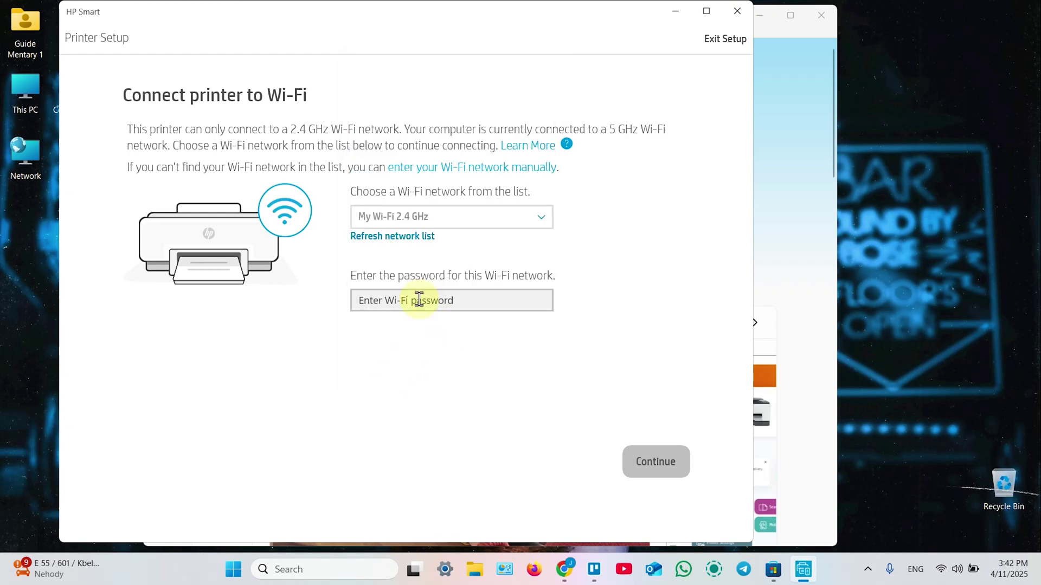
left_click(418, 300)
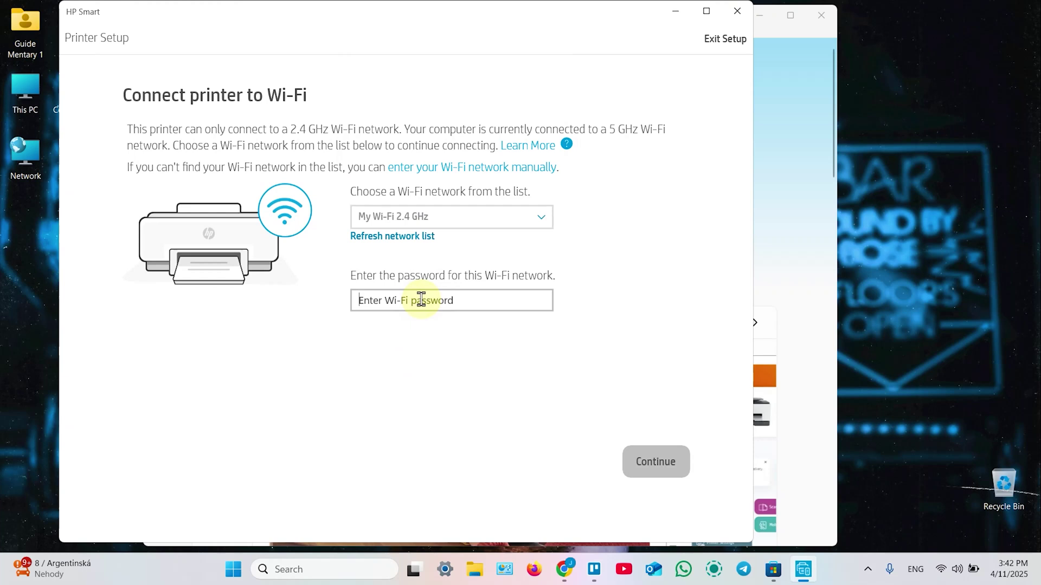
type("••")
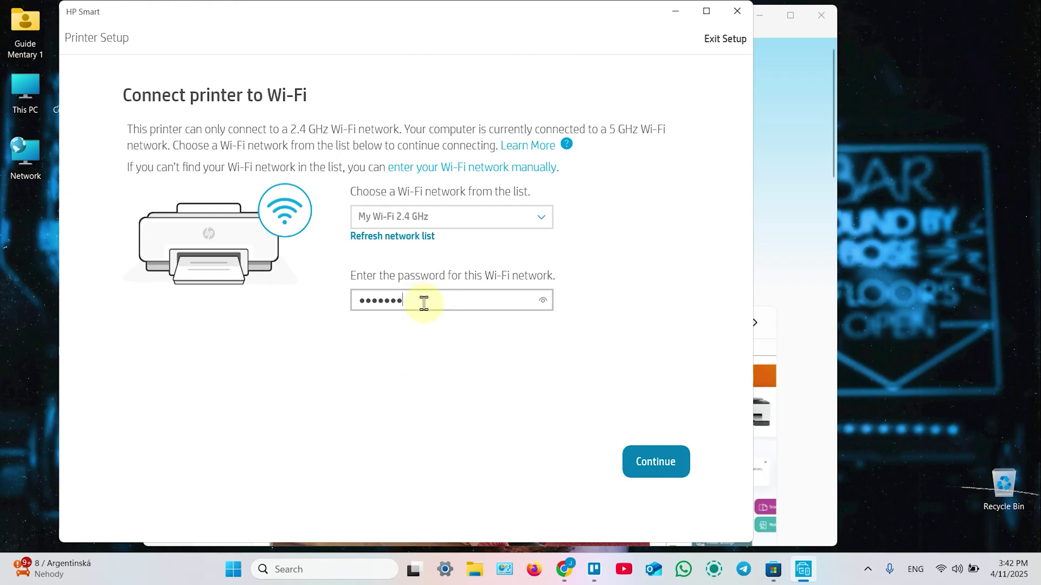
left_click(656, 461)
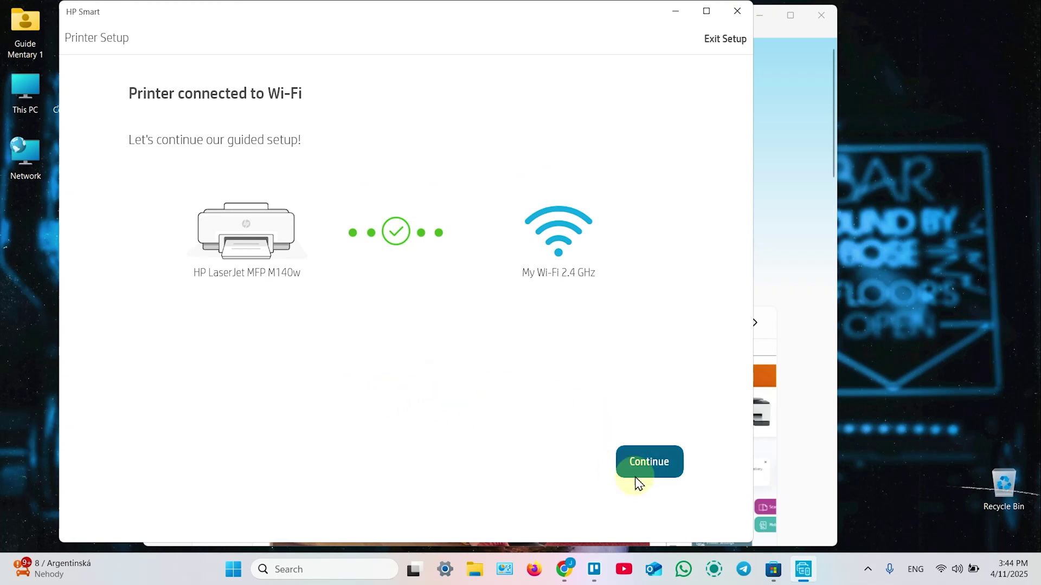
Step: Finish guided setup after the M140w driver installs, then check the account panel twice
left_click(653, 463)
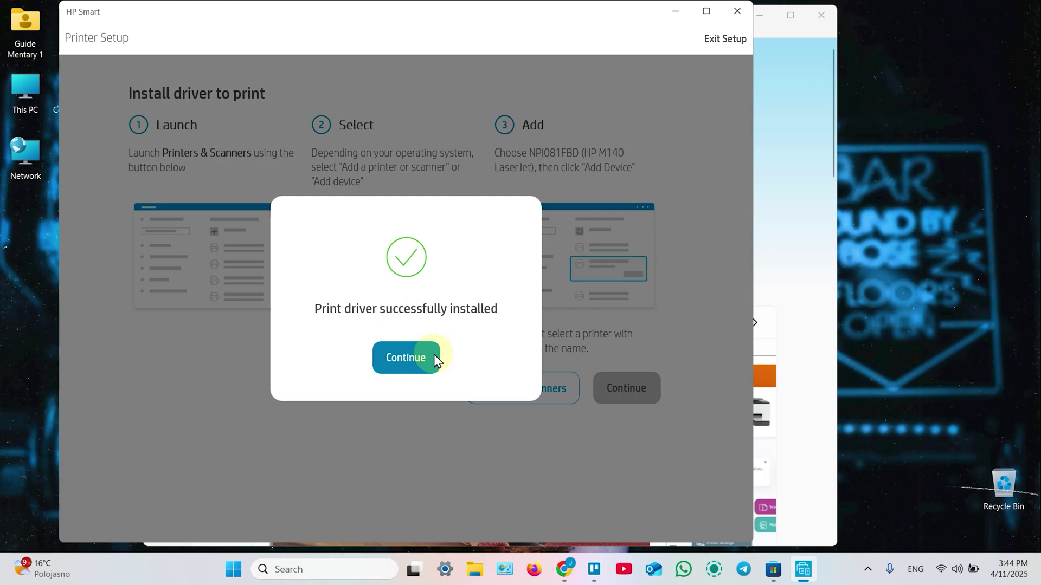
left_click(415, 359)
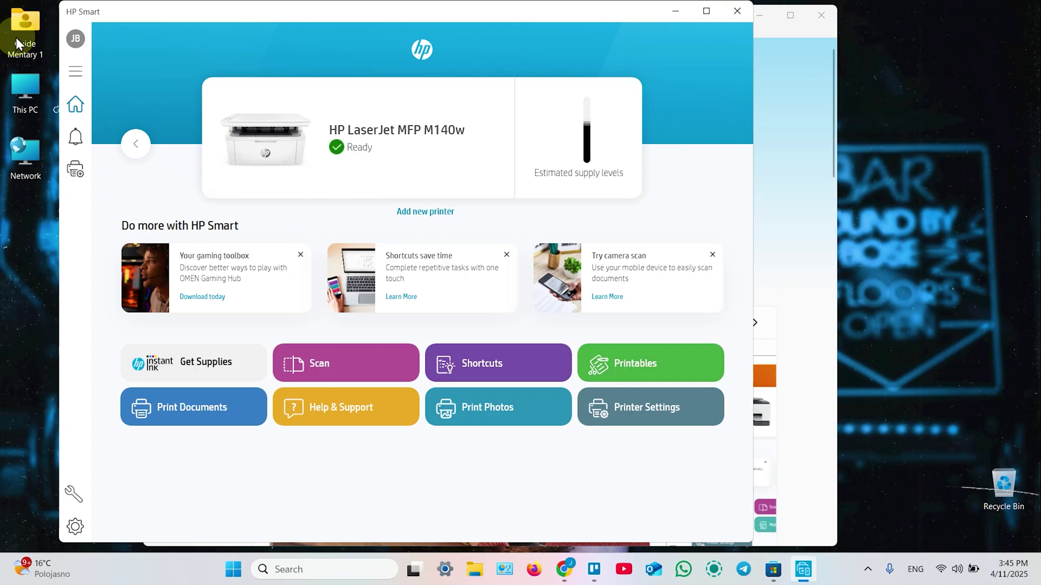
left_click(75, 39)
left_click(74, 40)
left_click(75, 39)
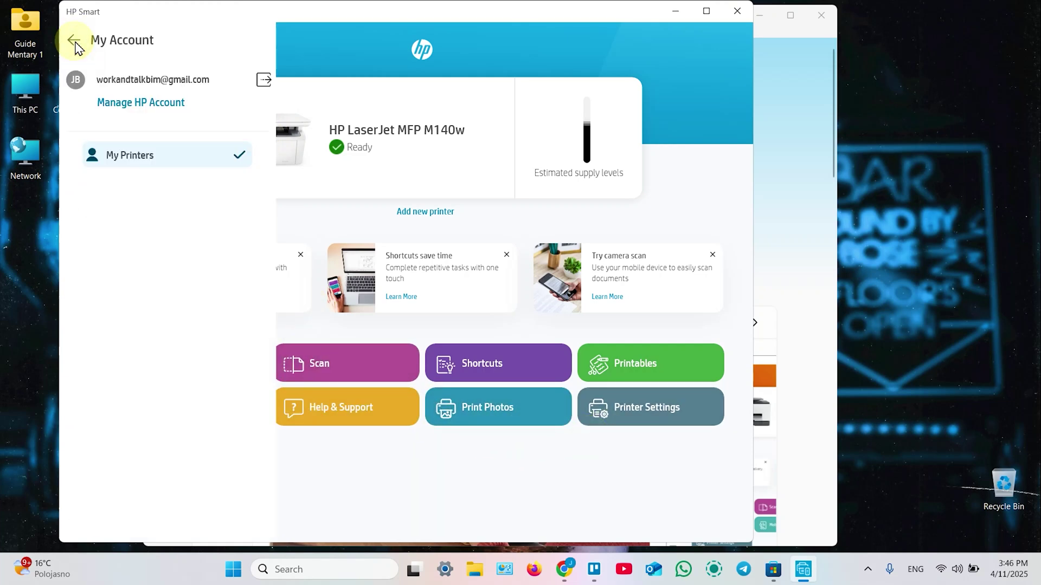
left_click(325, 48)
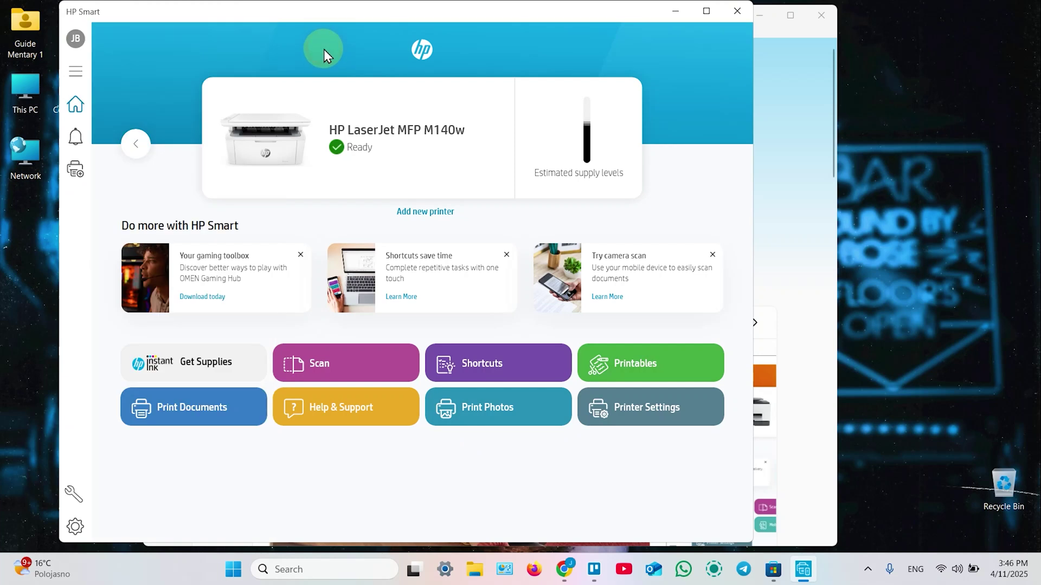
Step: Start Print Documents and dismiss the supported file types notice for good
left_click(177, 407)
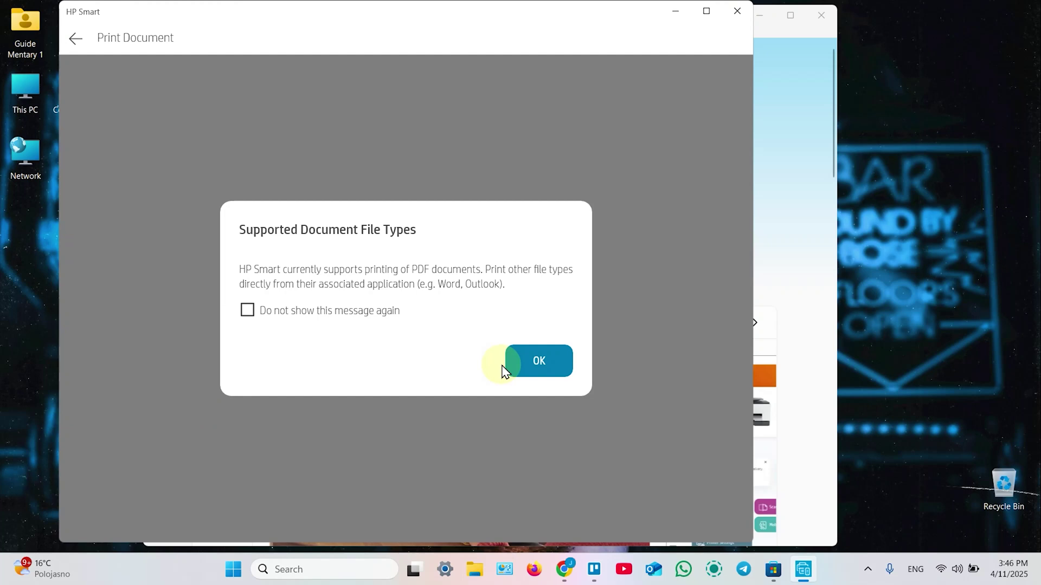
left_click(249, 310)
left_click(532, 360)
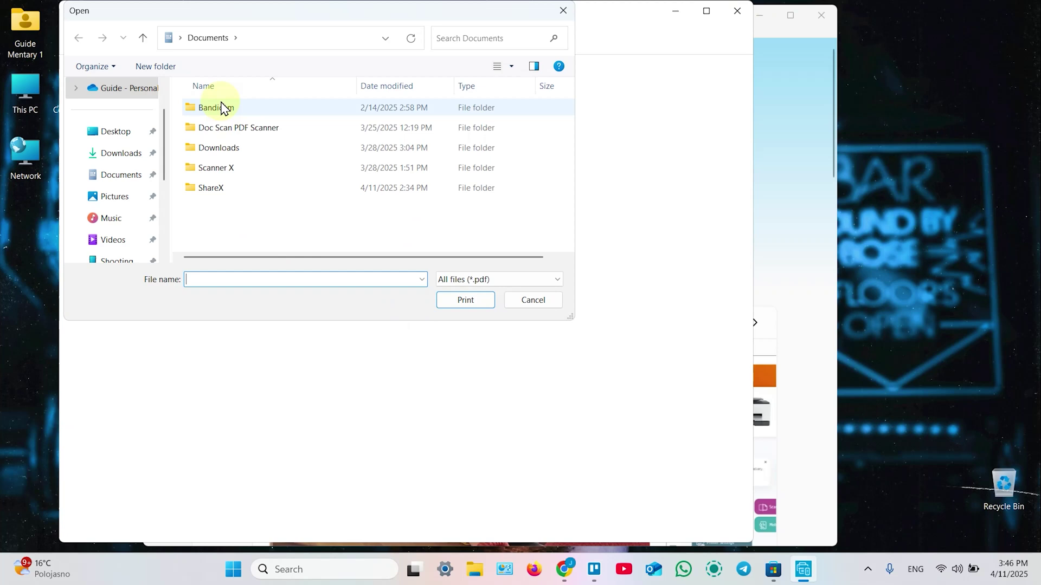
Step: Load sdfojfpodgij.pdf from Downloads and bring up its print settings
left_click(121, 154)
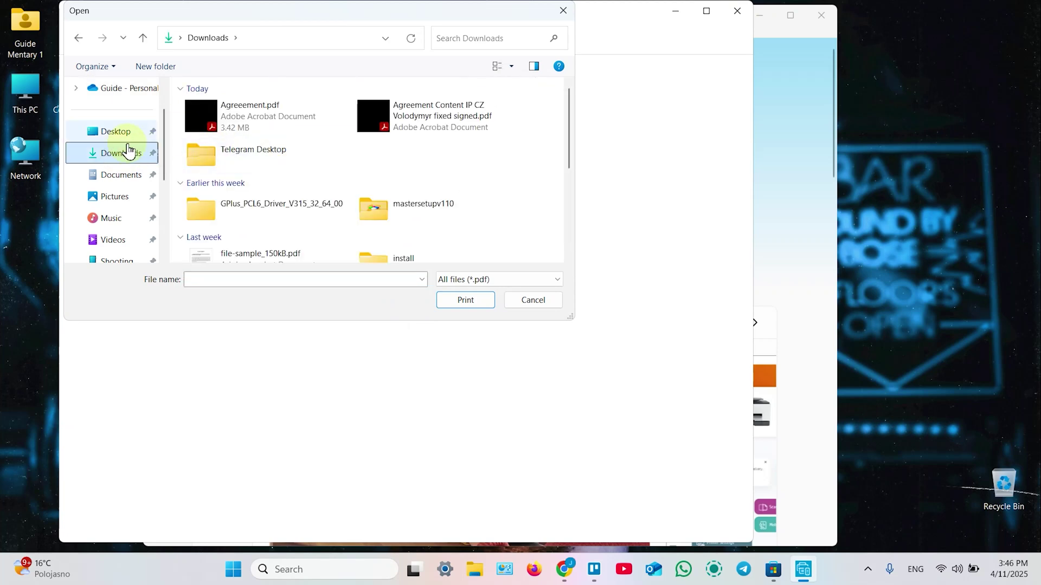
scroll(241, 190, "down", 5)
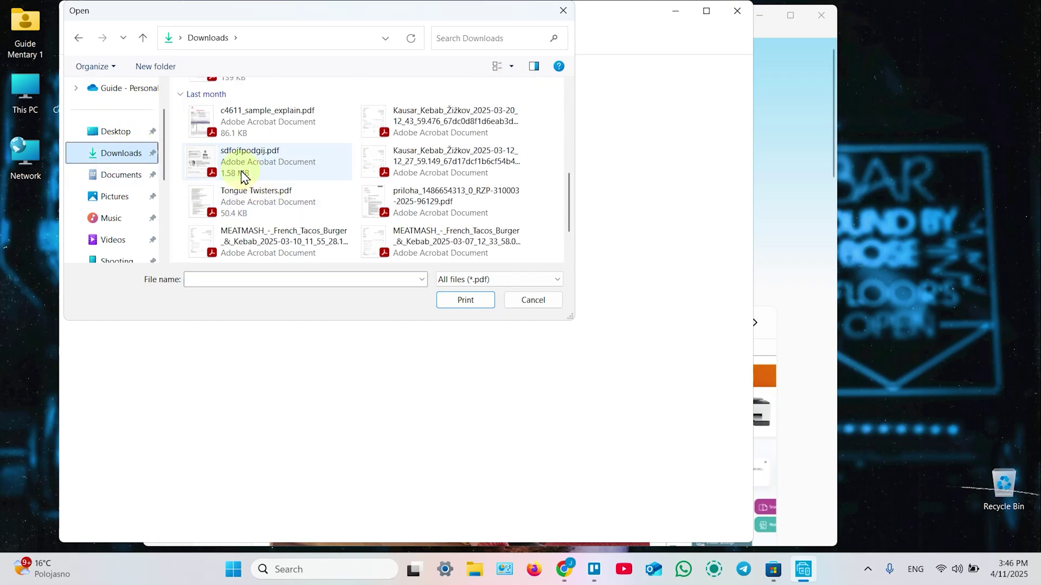
double_click(242, 174)
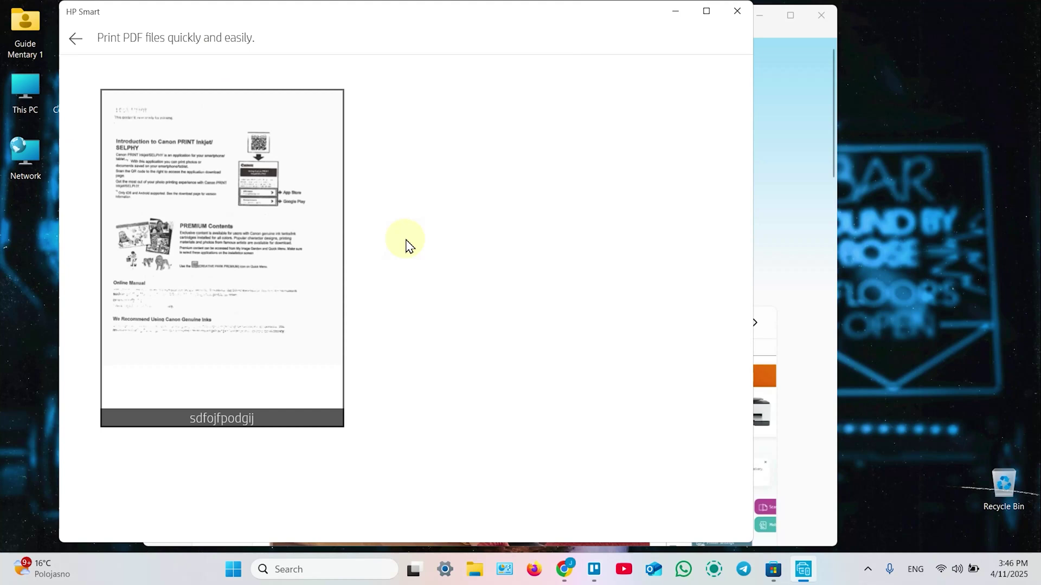
left_click(257, 281)
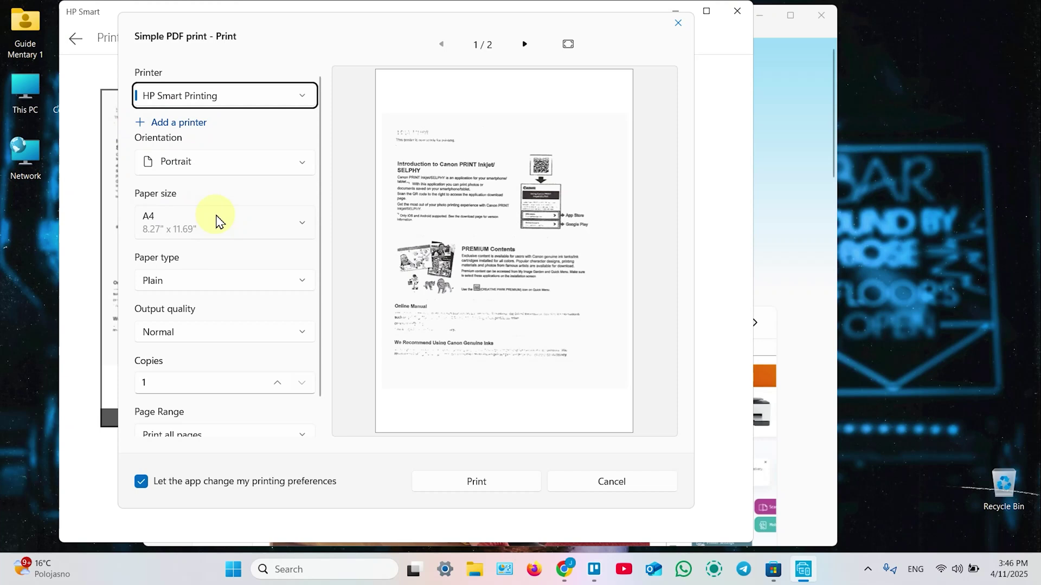
Step: Leave Output quality unchanged, adjust copies, and set Page Range to Print pages in range
scroll(215, 220, "down", 1)
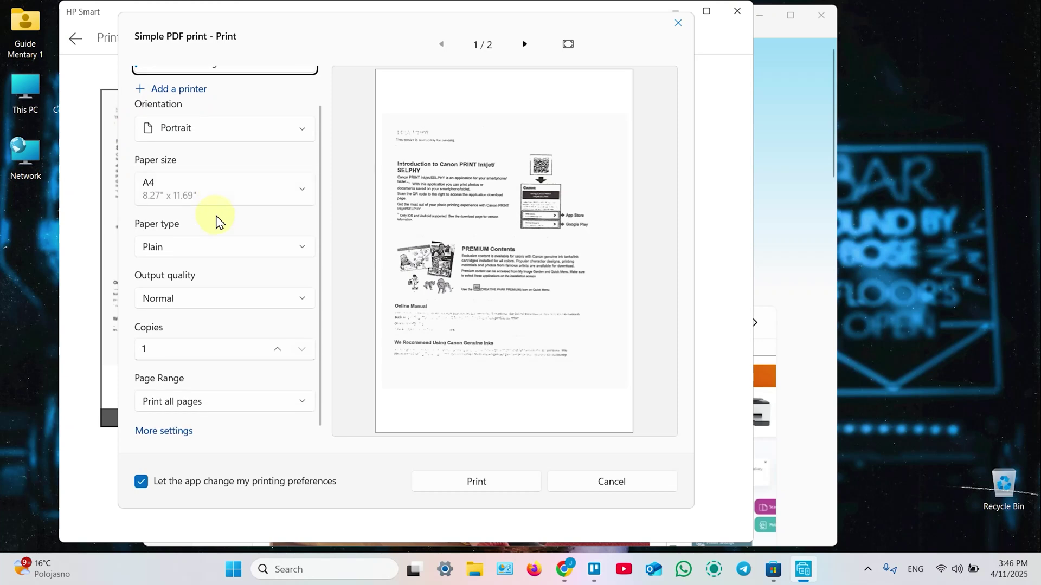
left_click(177, 304)
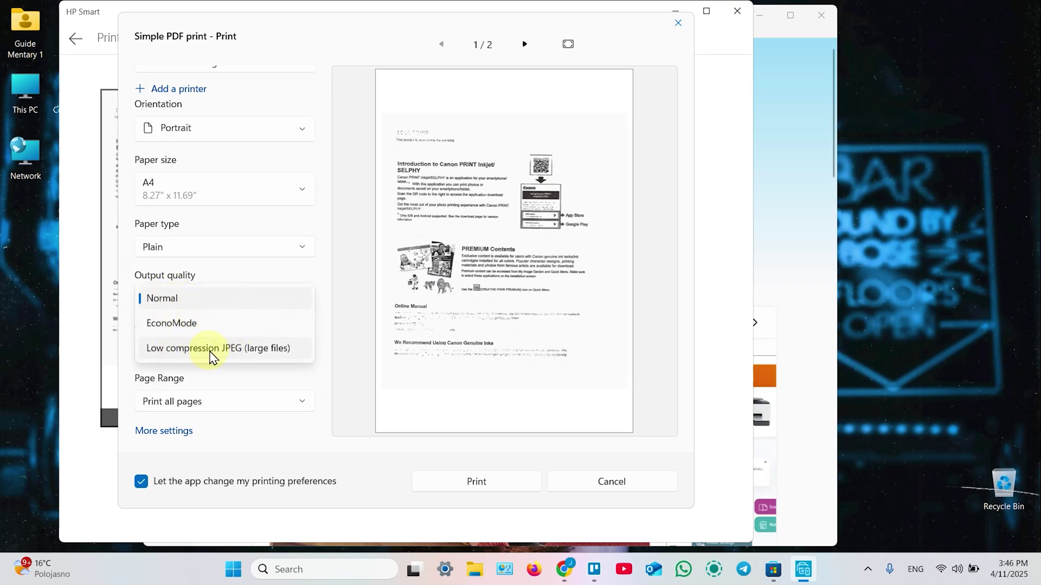
left_click(227, 275)
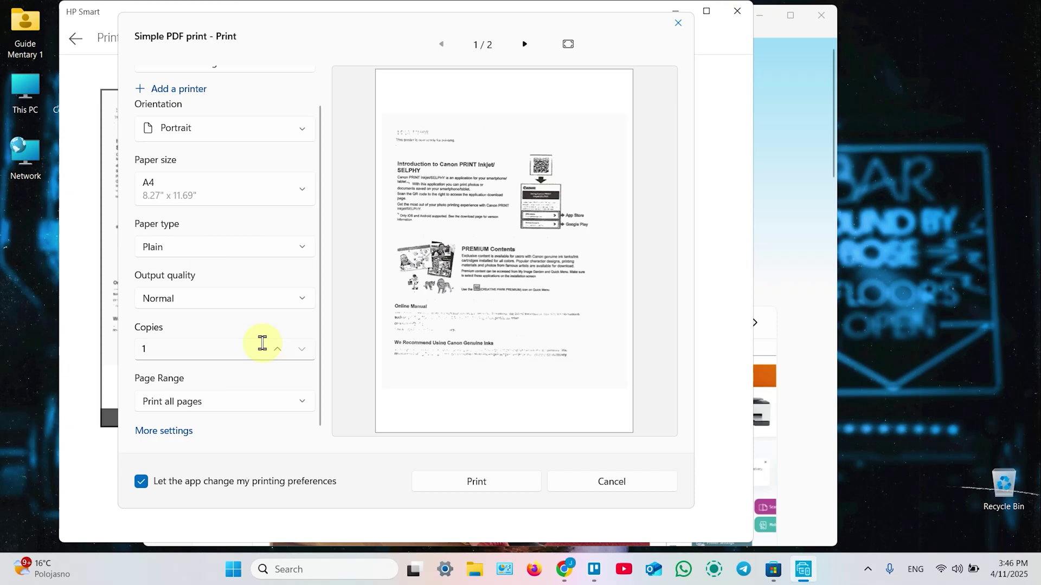
left_click(276, 351)
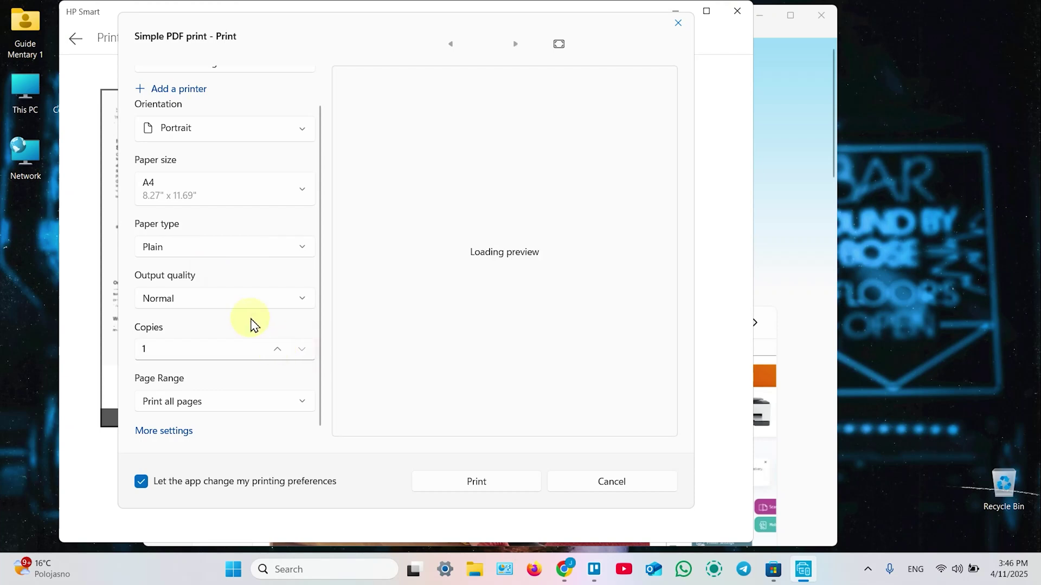
left_click(218, 404)
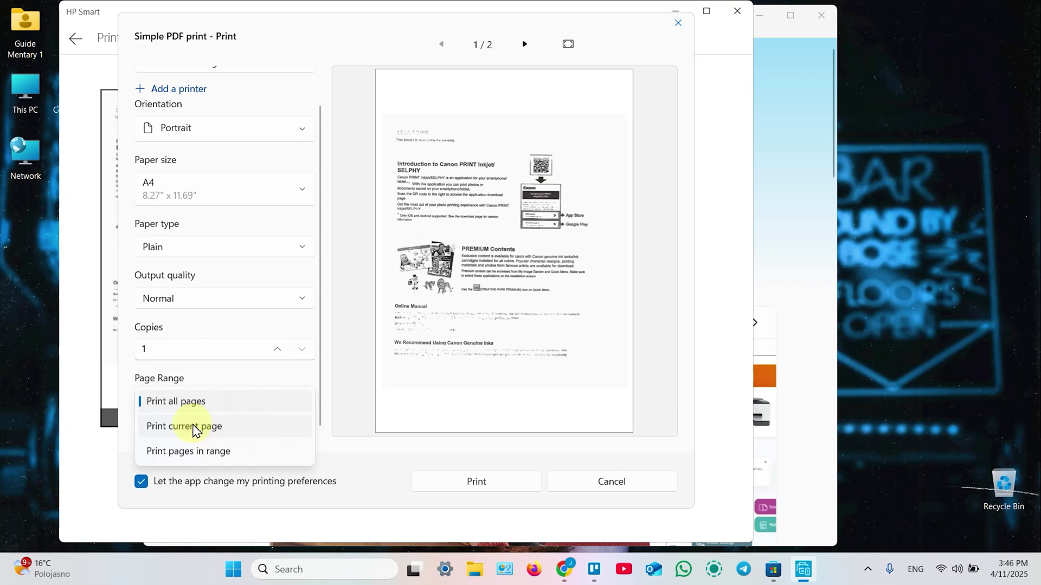
left_click(204, 451)
scroll(209, 411, "down", 2)
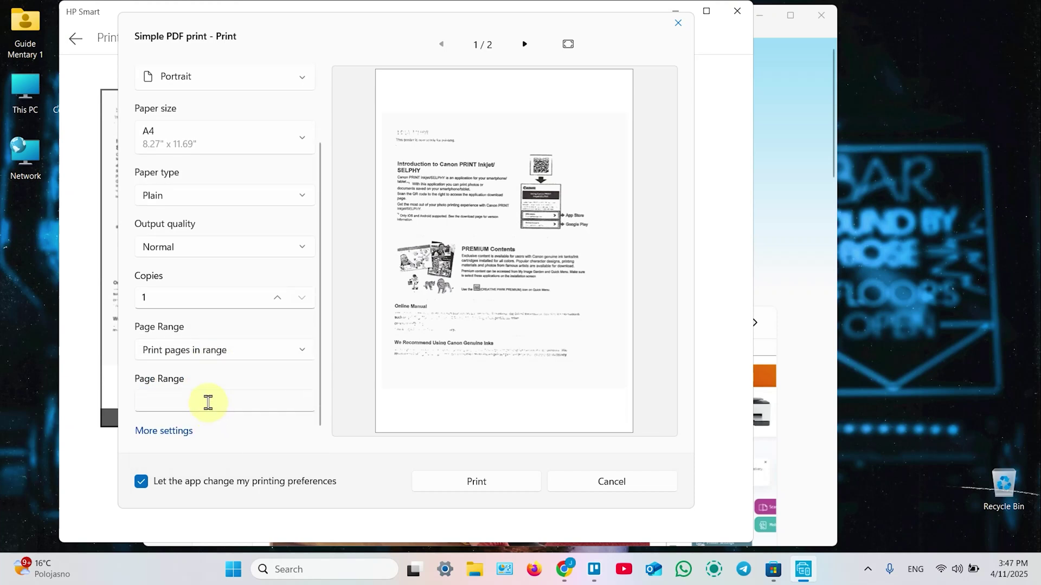
left_click(226, 387)
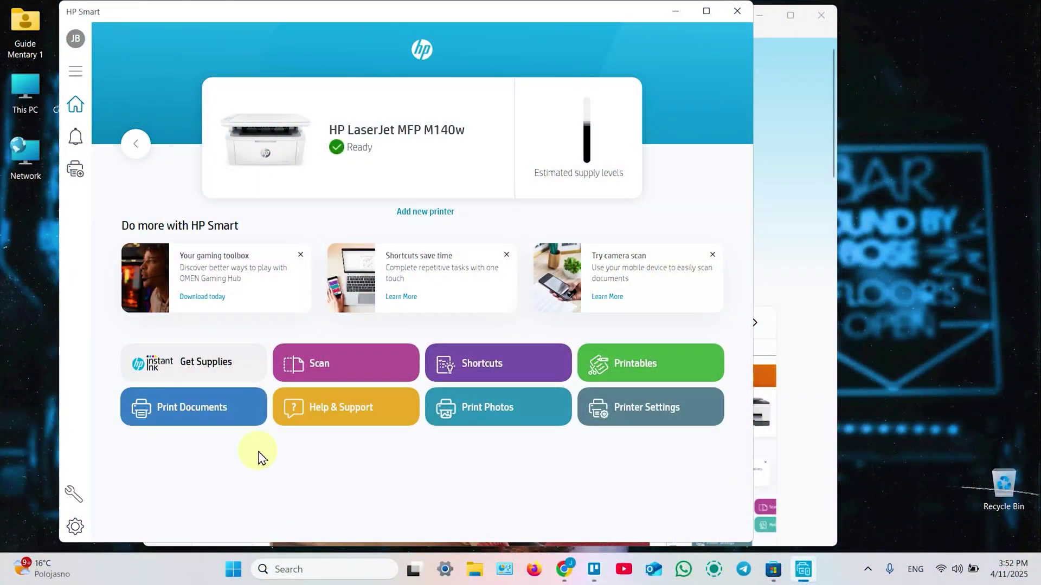
Step: Open Scan with Detect Edges on, keeping Photo, Entire Scan Area, Color and 300 dpi
left_click(341, 365)
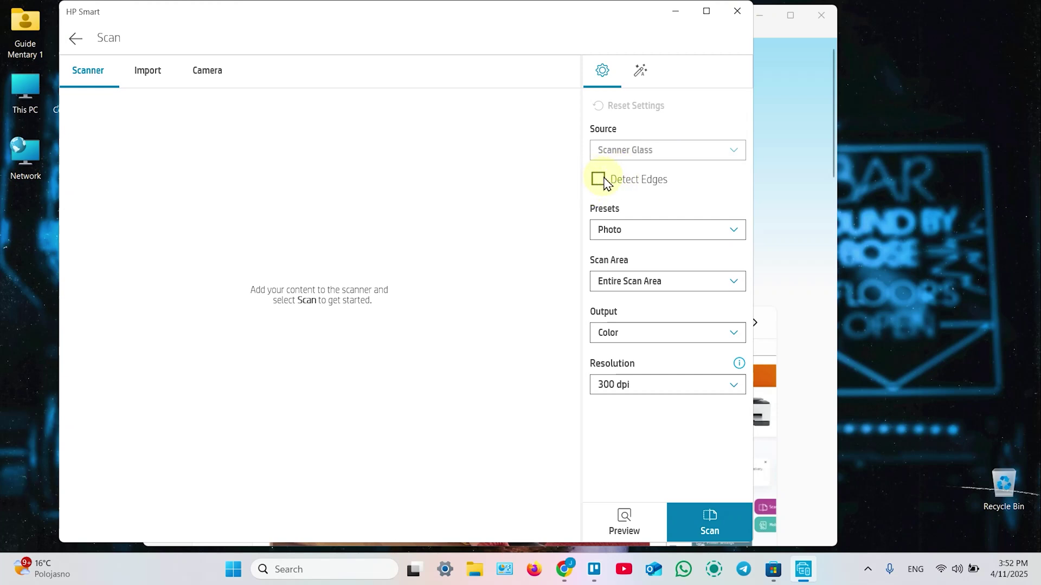
left_click(598, 180)
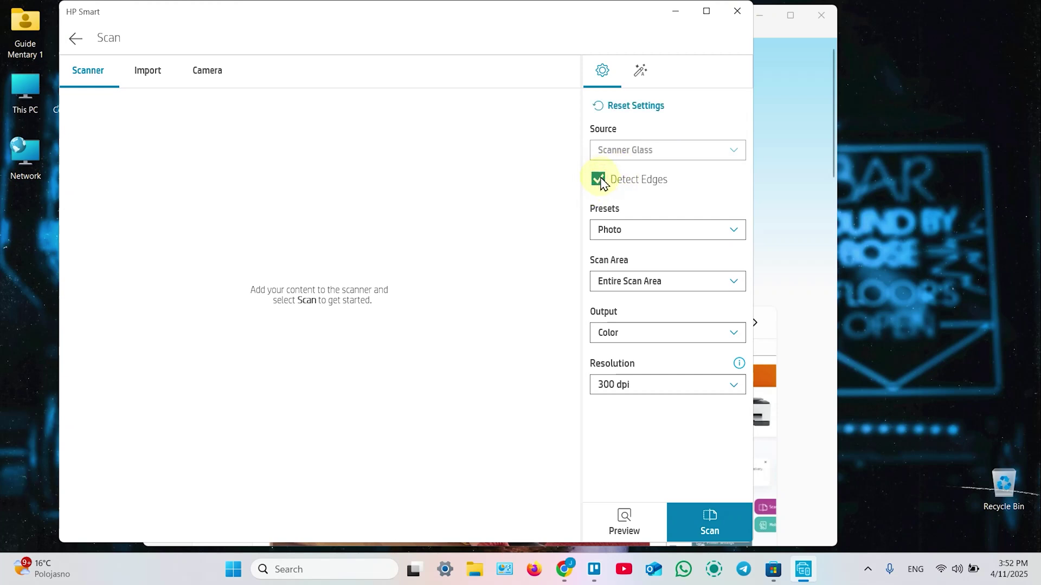
left_click(643, 226)
left_click(630, 228)
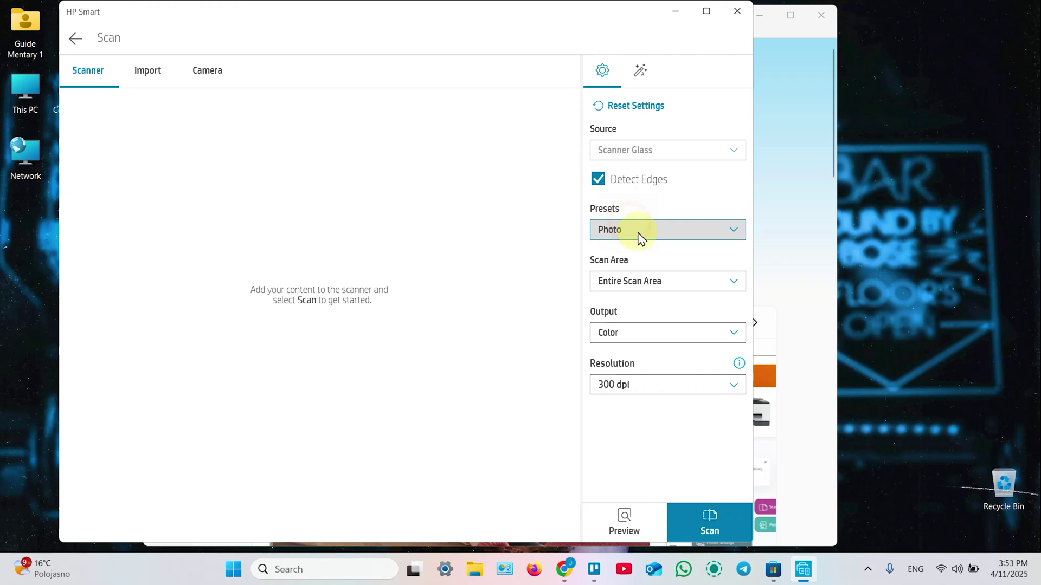
left_click(628, 284)
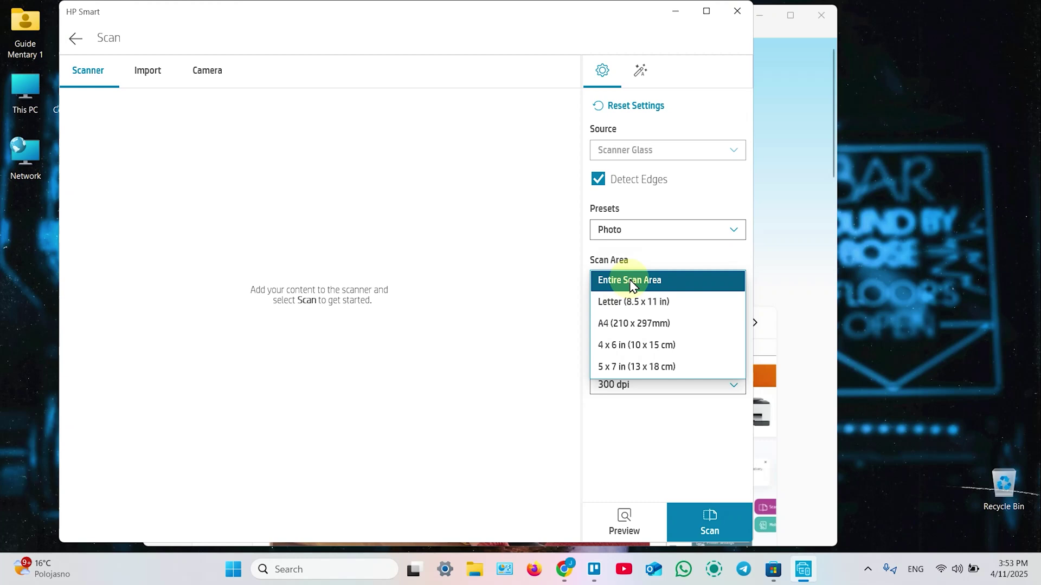
left_click(632, 283)
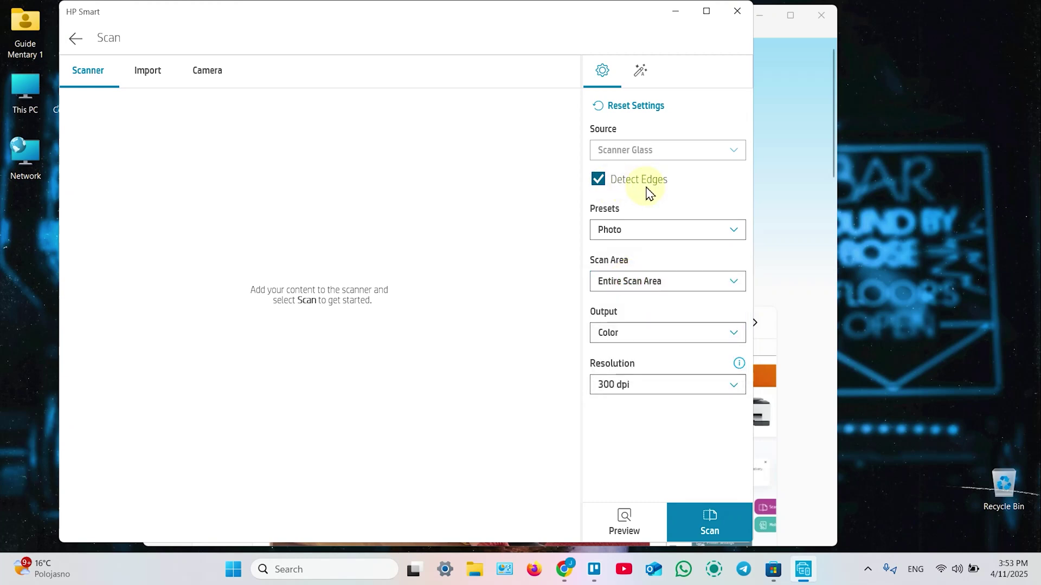
left_click(642, 335)
left_click(634, 332)
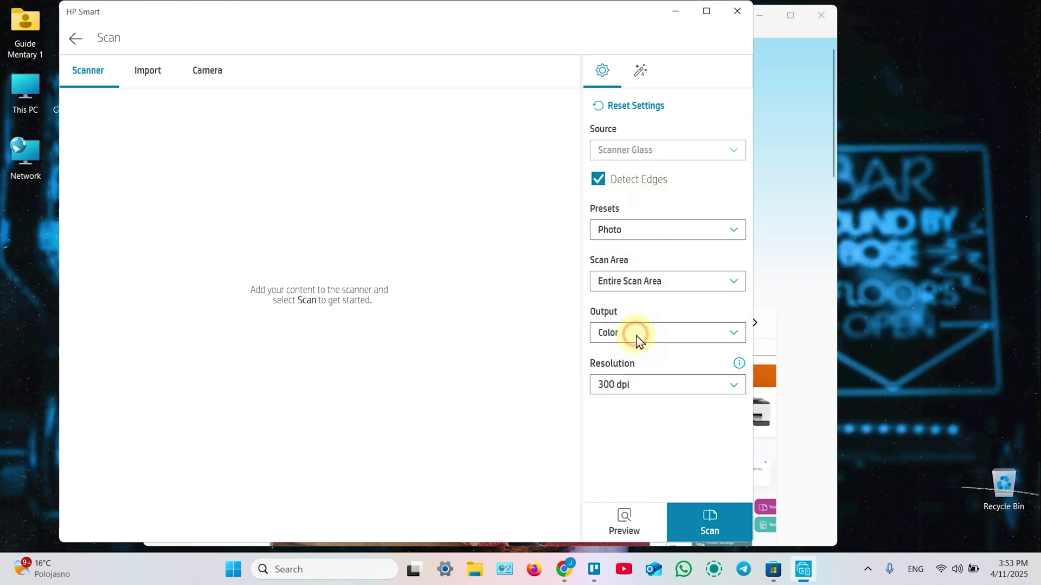
left_click(638, 384)
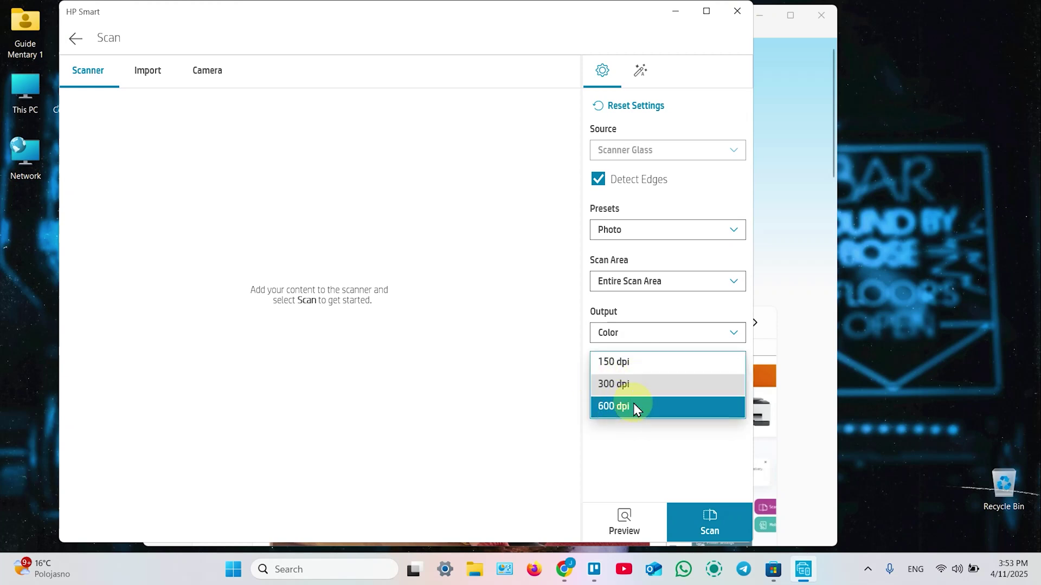
left_click(610, 384)
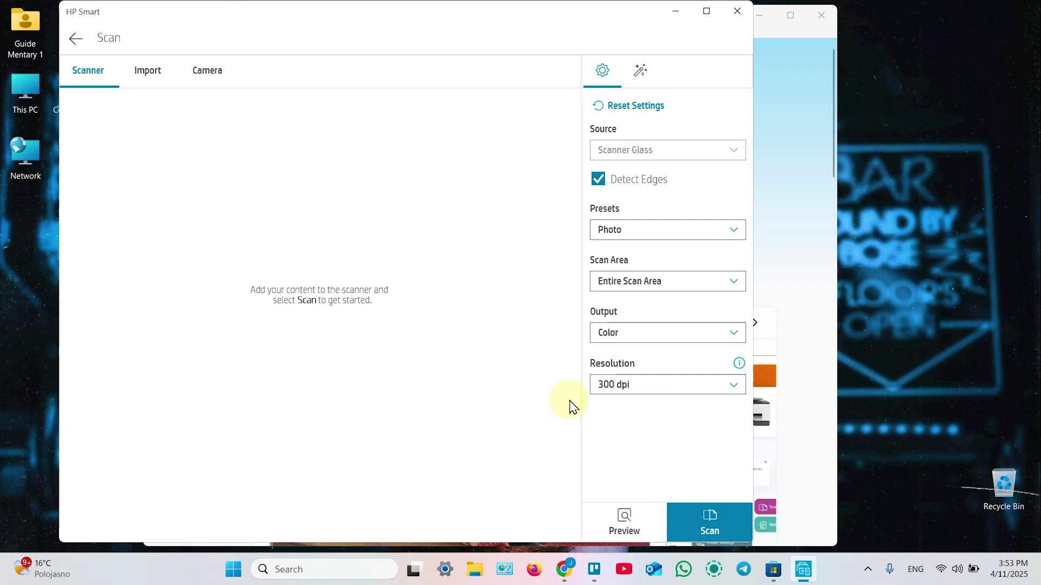
Step: Scan the PDF Bookmark Sample page and drag the crop's top corners toward the page corners
left_click(700, 516)
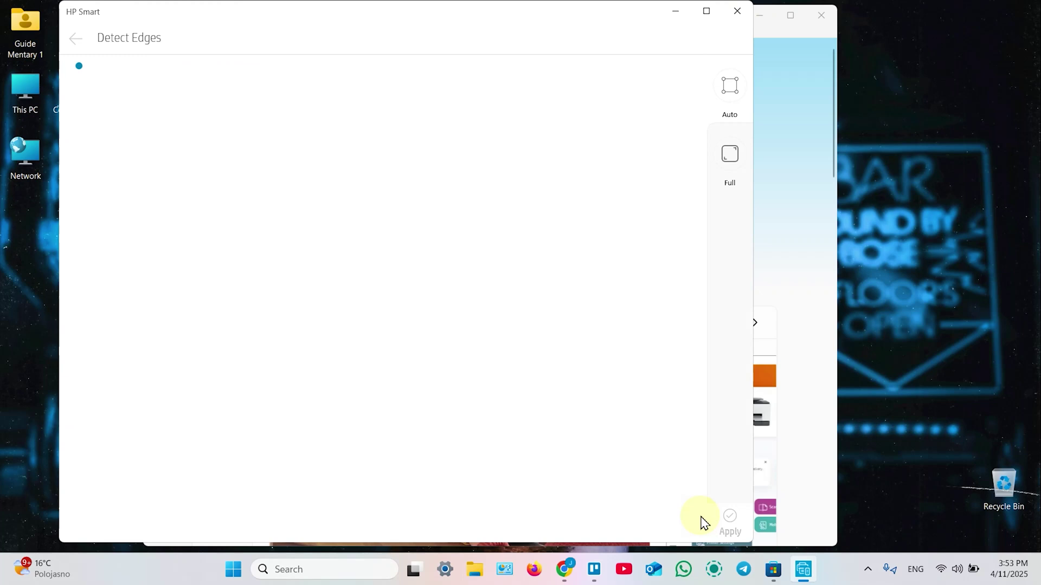
left_click_drag(485, 187, 519, 104)
left_click_drag(258, 188, 240, 120)
Step: Set the crop to Full, align its right edge with the page, and apply it
left_click(729, 90)
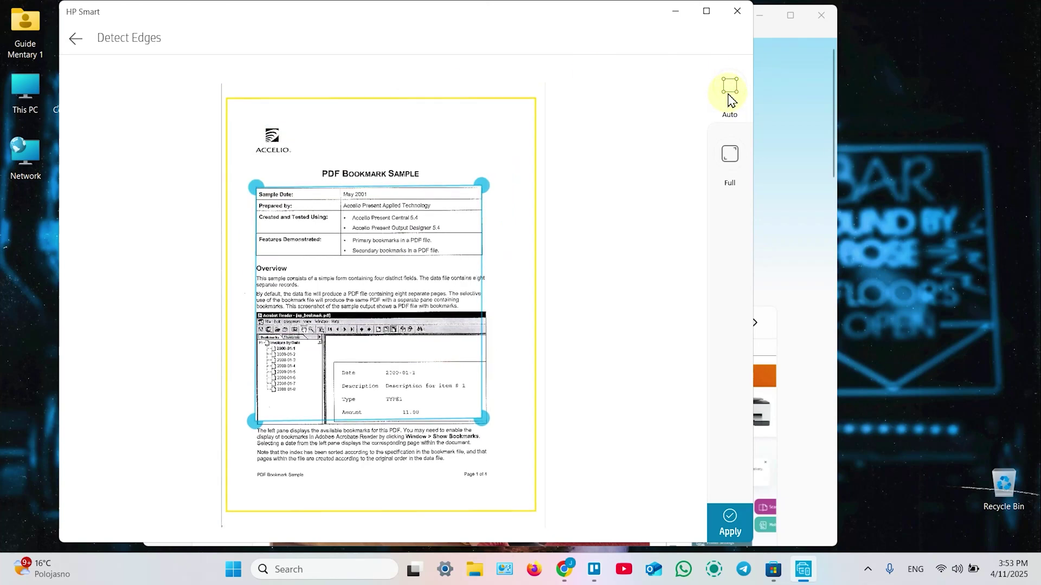
left_click(343, 212)
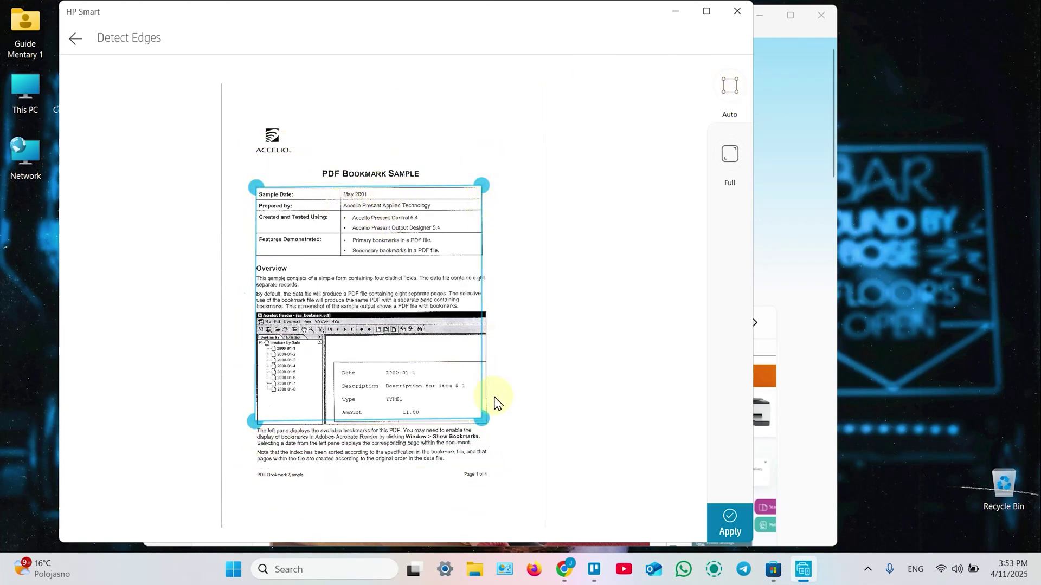
left_click(732, 163)
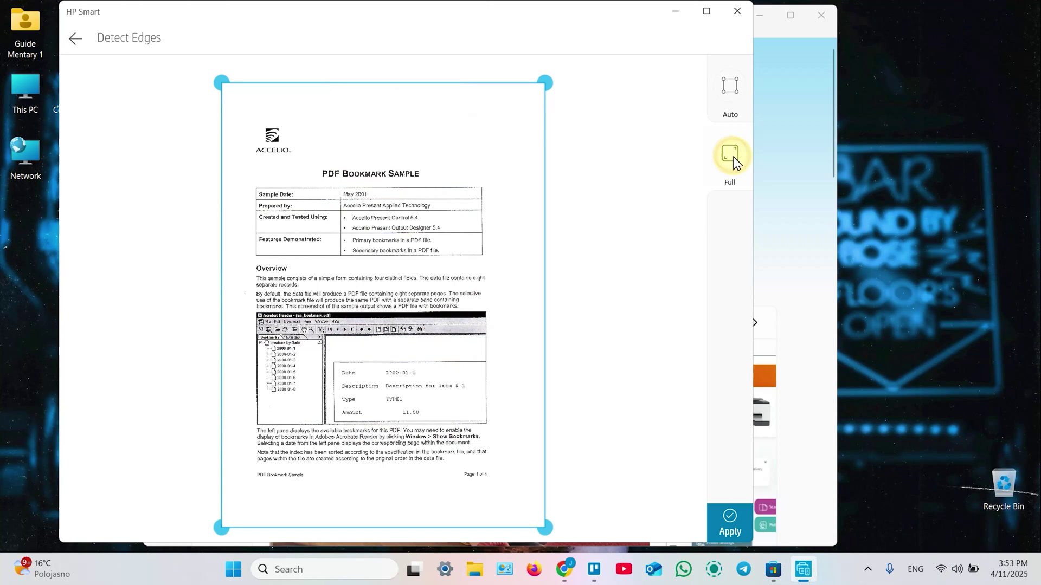
left_click_drag(545, 83, 528, 82)
left_click_drag(547, 529, 531, 536)
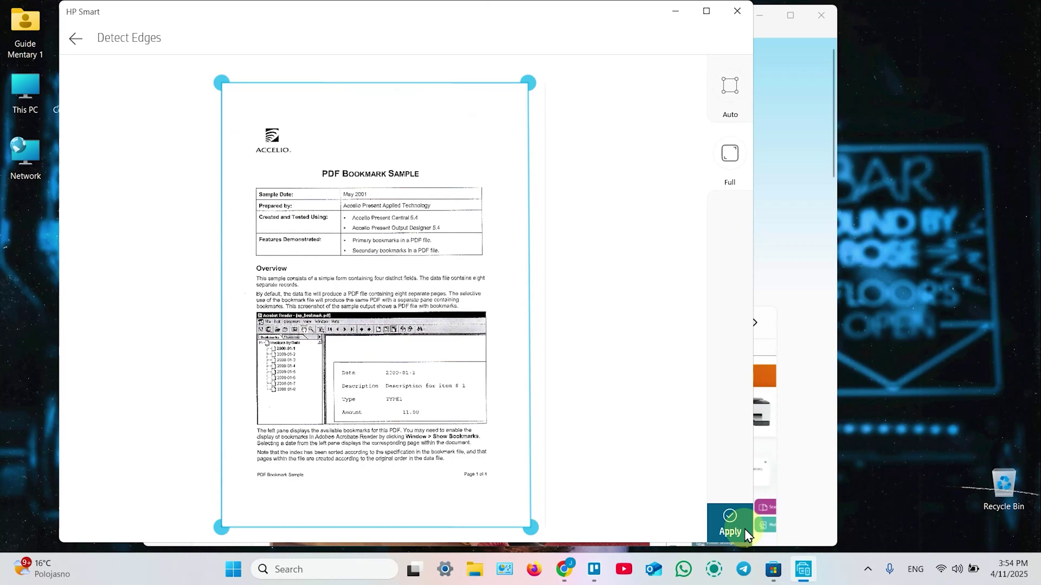
left_click(730, 522)
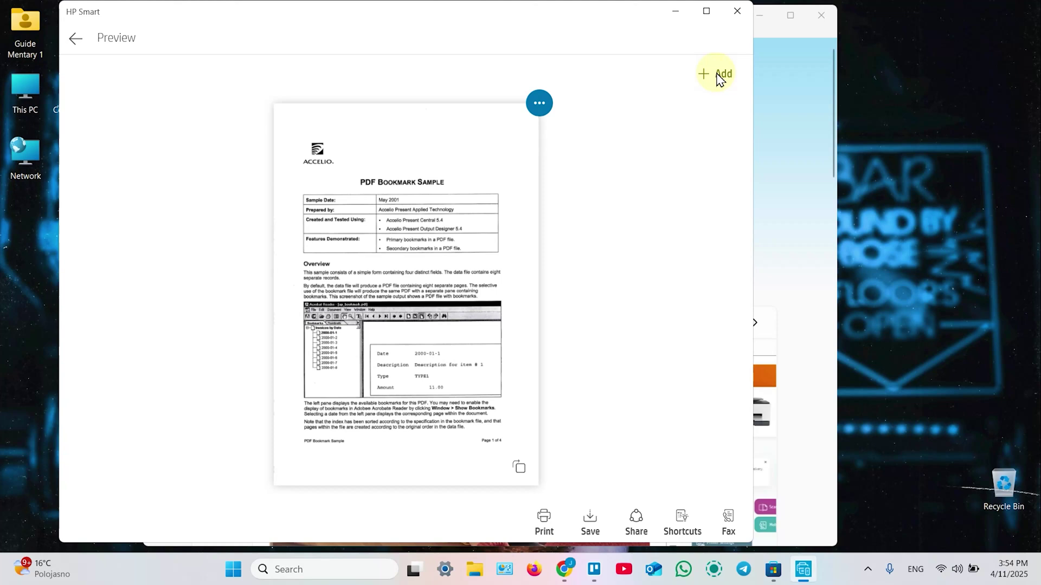
Step: Scan a second page with Detect Edges off, keeping Color at 300 dpi
left_click(712, 87)
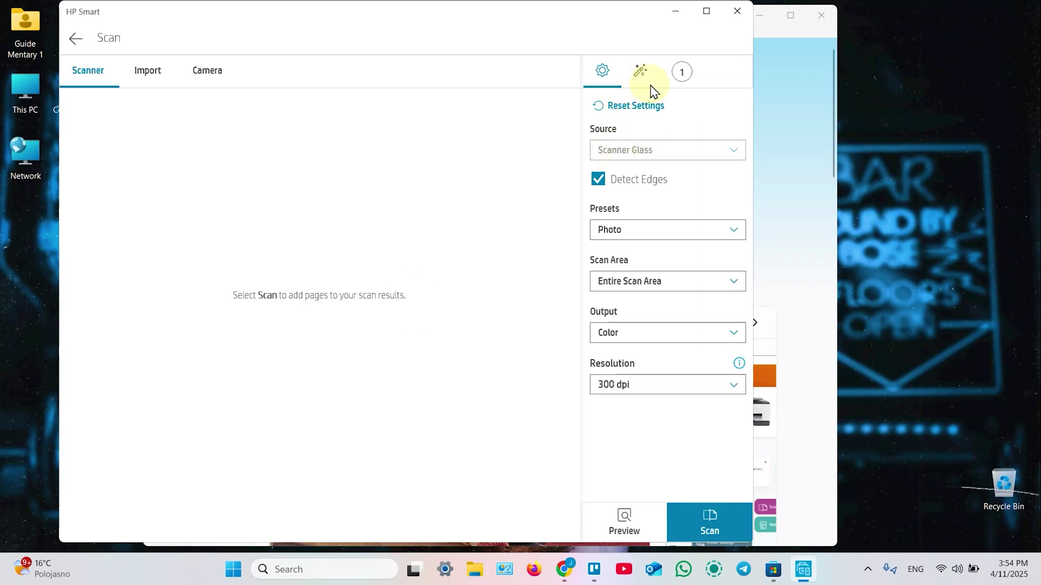
left_click(602, 184)
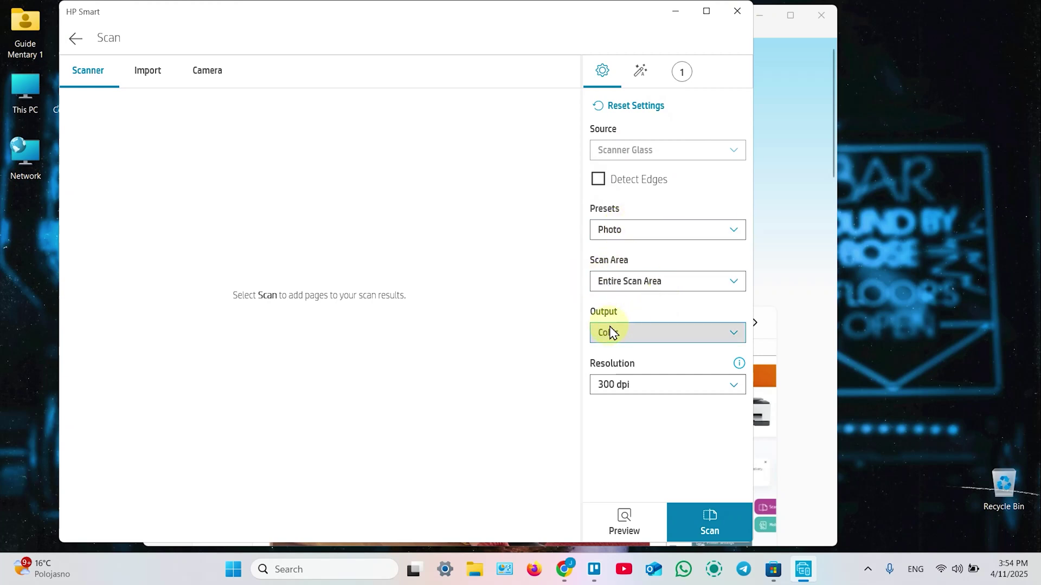
left_click(635, 386)
left_click(632, 386)
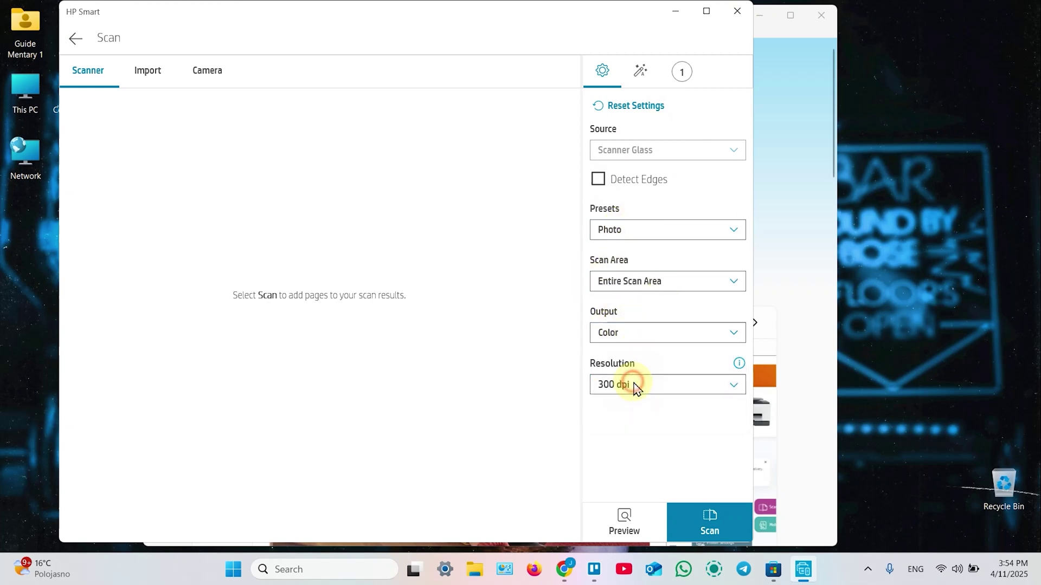
left_click(621, 333)
left_click(621, 333)
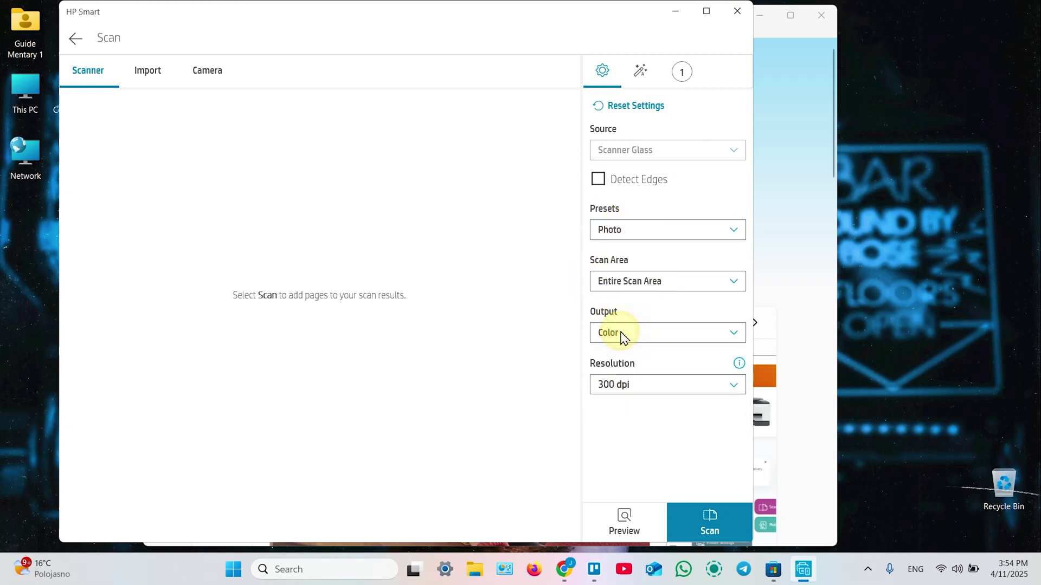
left_click(703, 523)
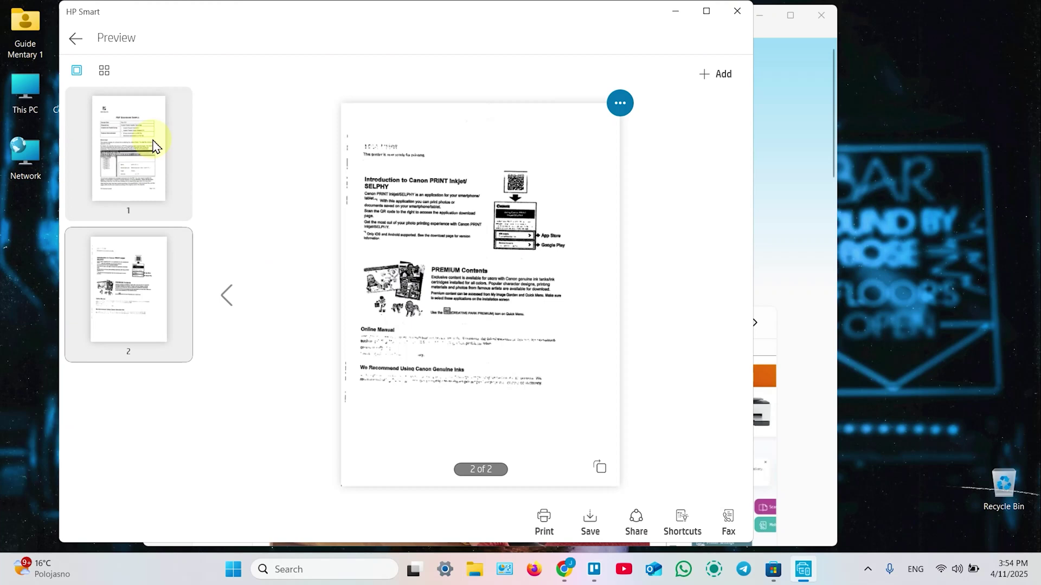
Step: Flip between the page 1 and page 2 thumbnails, then start adding a third page
left_click(150, 147)
left_click(132, 275)
left_click(139, 176)
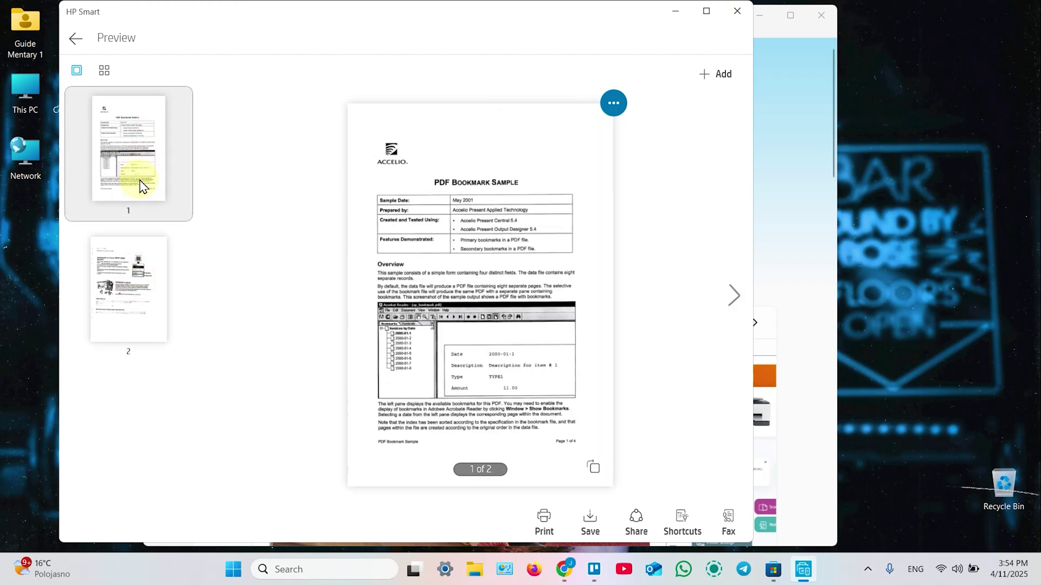
left_click(133, 285)
left_click(140, 171)
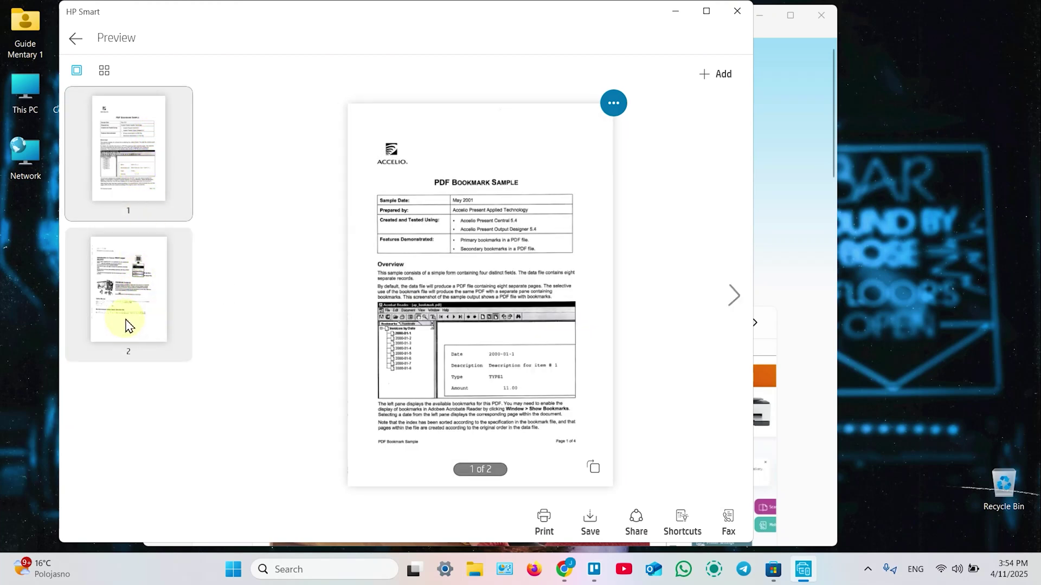
left_click(715, 76)
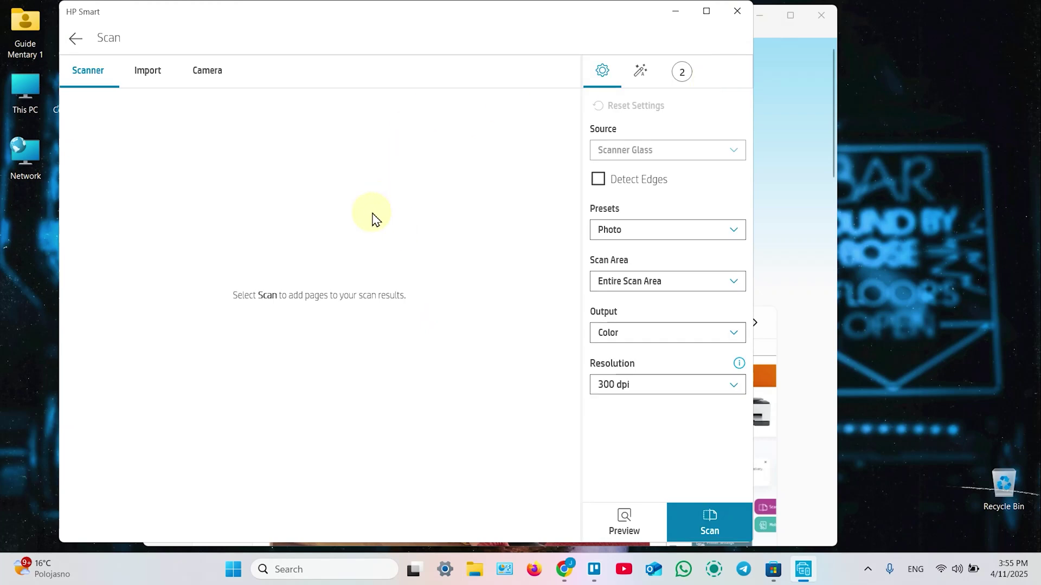
Step: Import the black-and-white portrait JPG from Downloads as page 3, cropped to Full and applied
left_click(151, 74)
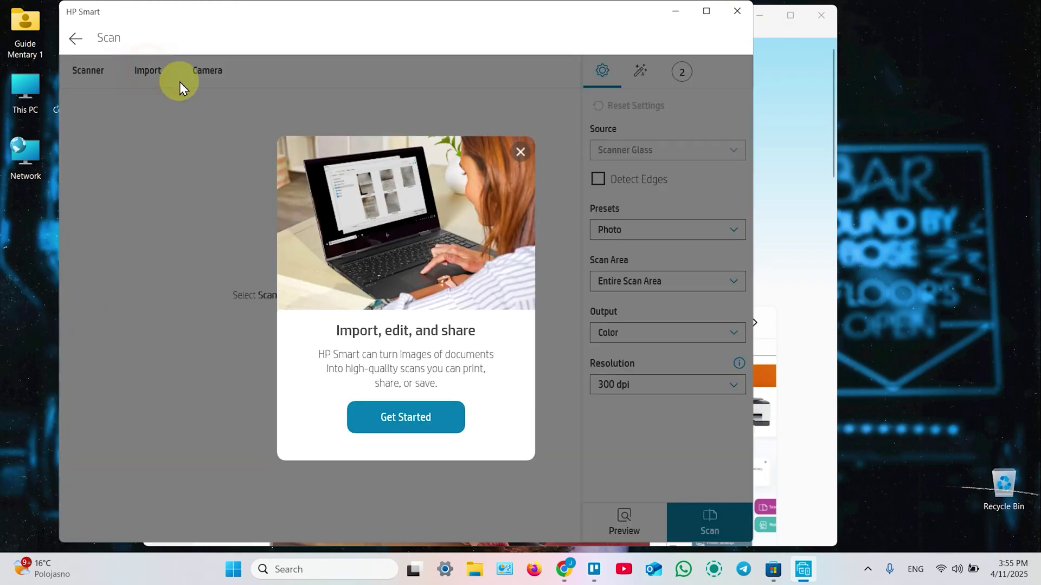
left_click(522, 149)
left_click(151, 74)
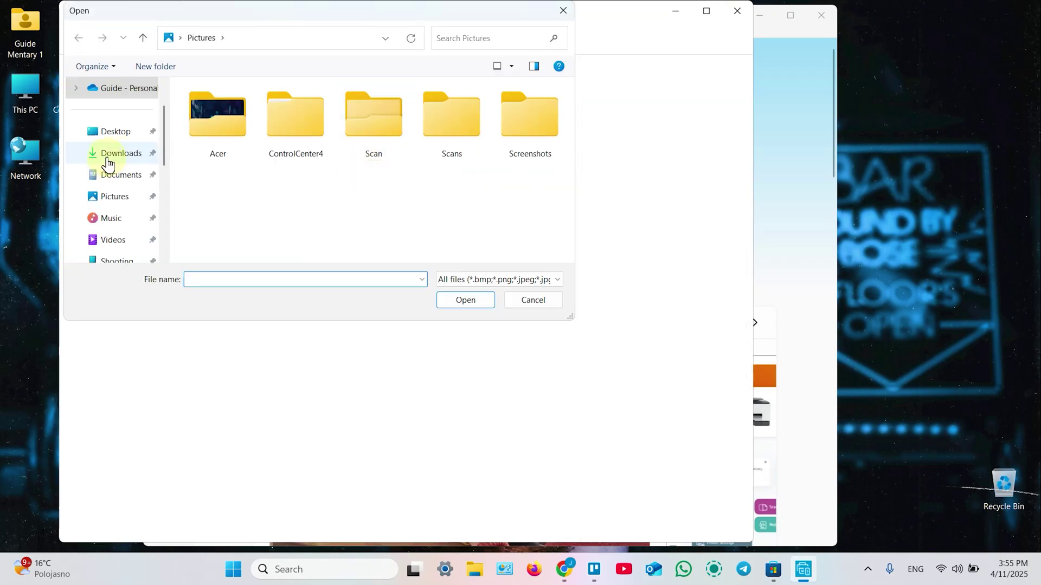
left_click(121, 157)
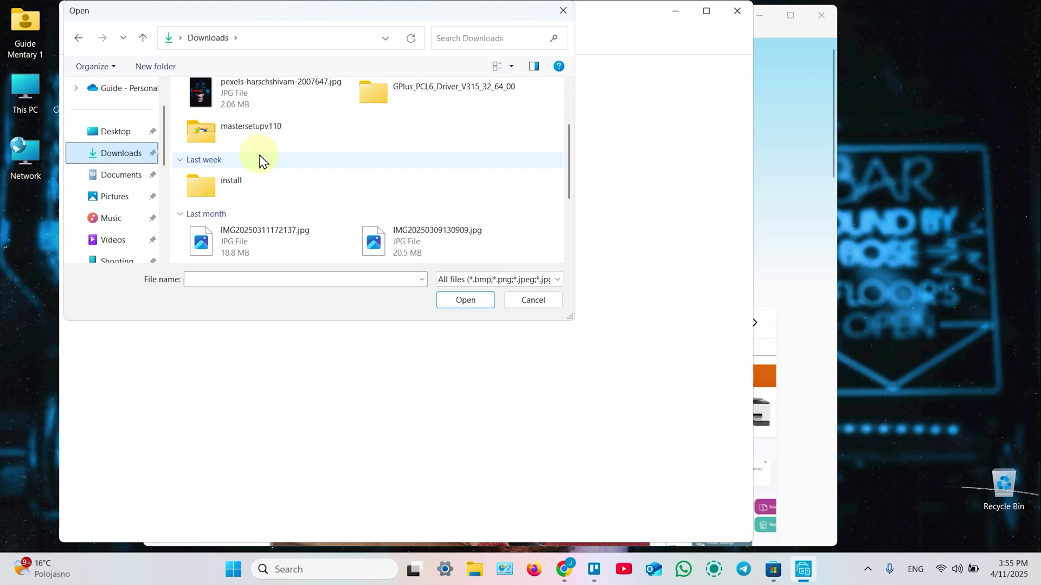
scroll(259, 159, "down", 3)
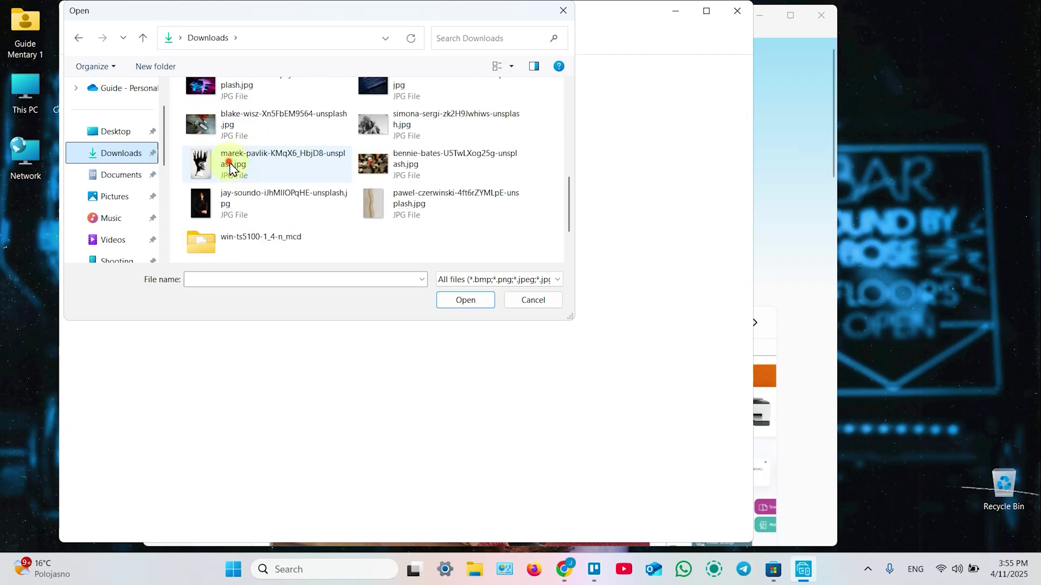
left_click(260, 166)
left_click(464, 298)
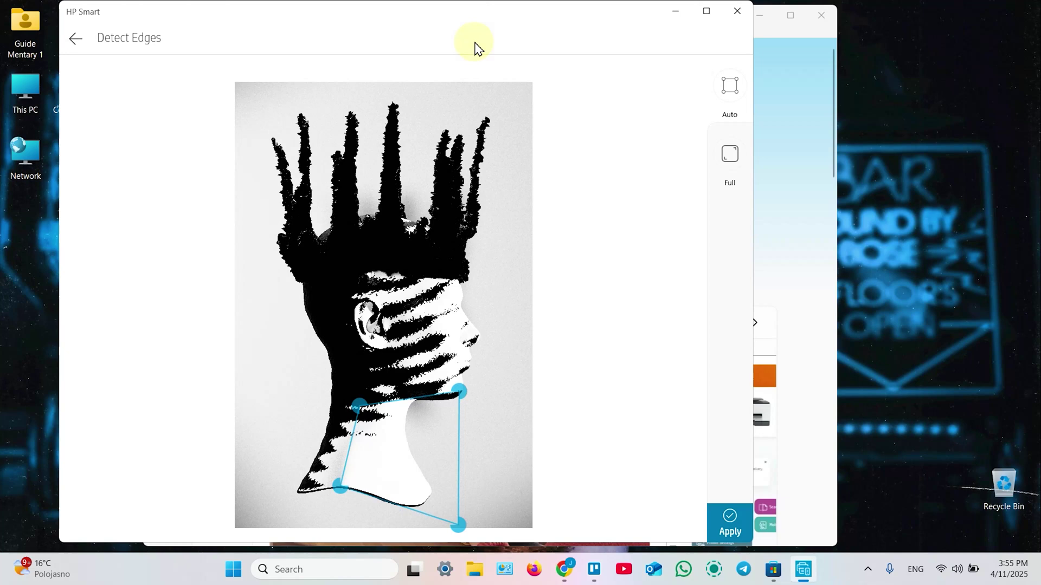
left_click(735, 161)
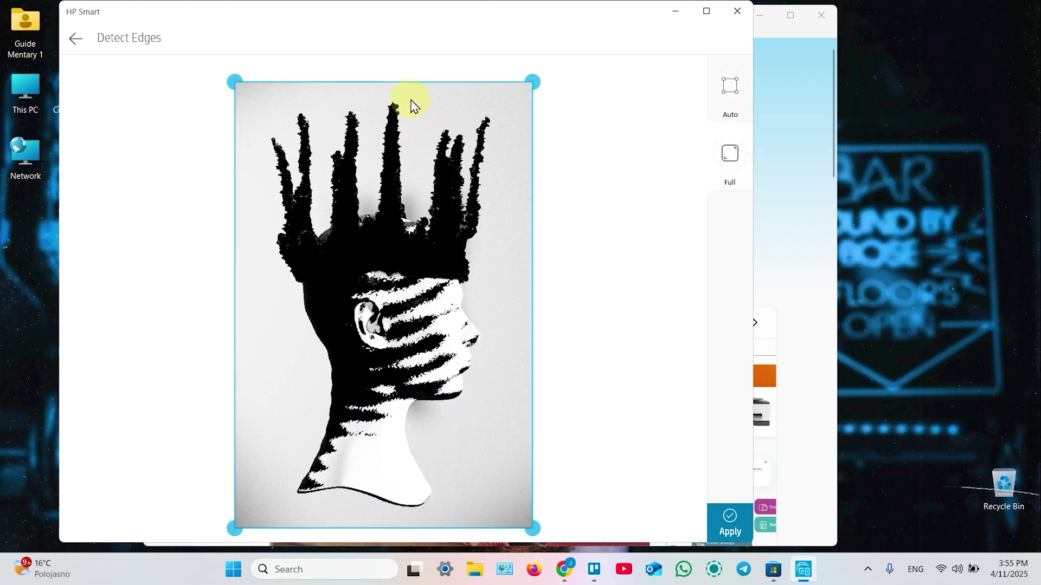
left_click(731, 522)
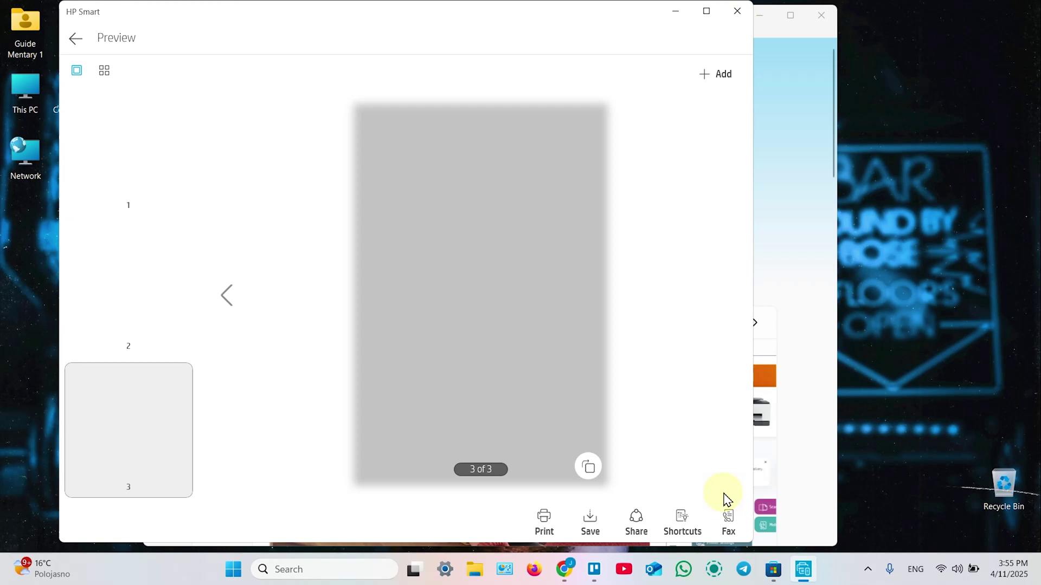
Step: Flip through the three page thumbnails, then open page 1's Edit/Replace/Delete menu
left_click(135, 159)
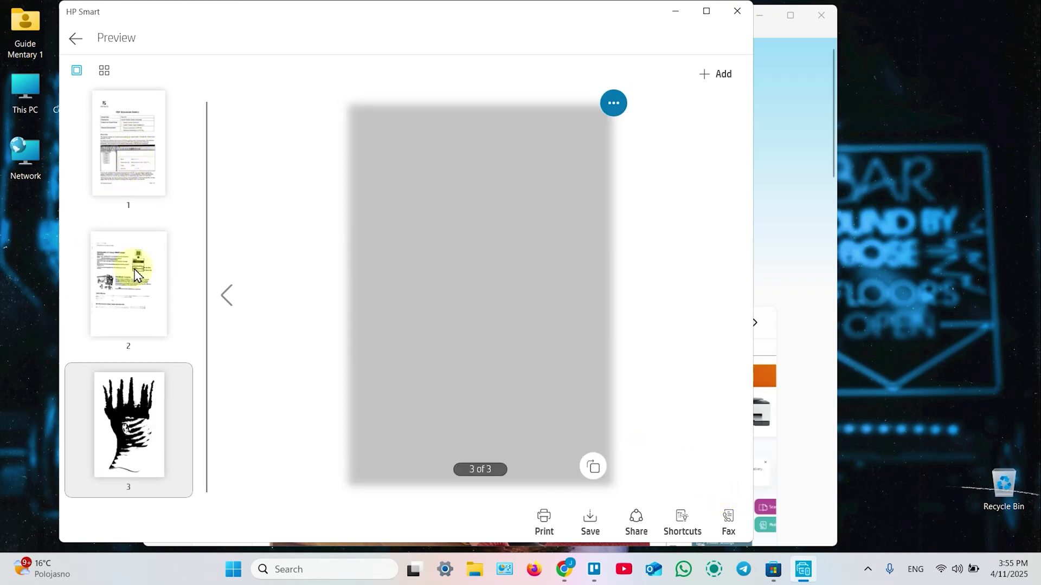
left_click(95, 483)
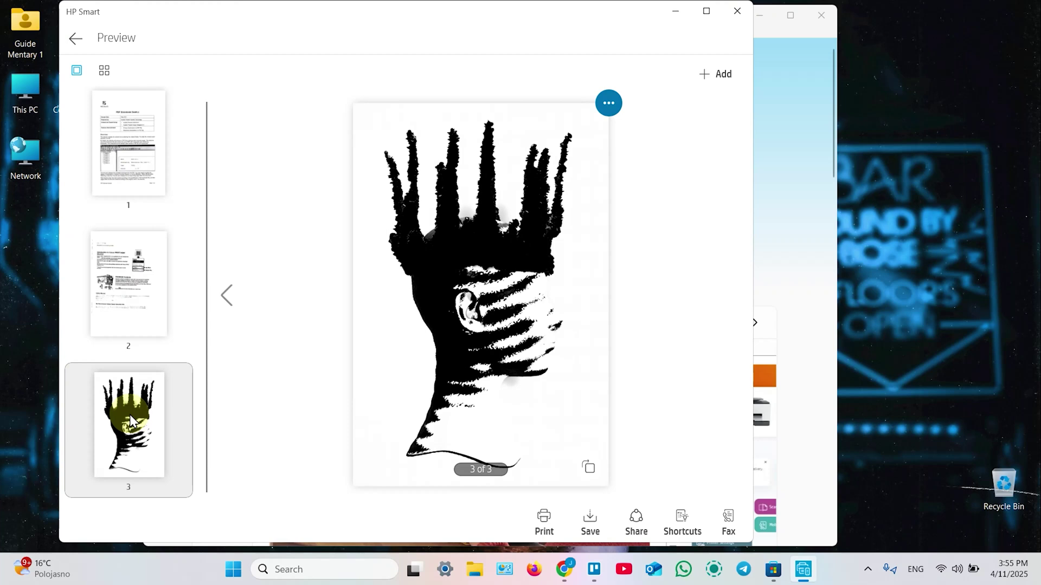
left_click(129, 314)
left_click(120, 163)
left_click(146, 286)
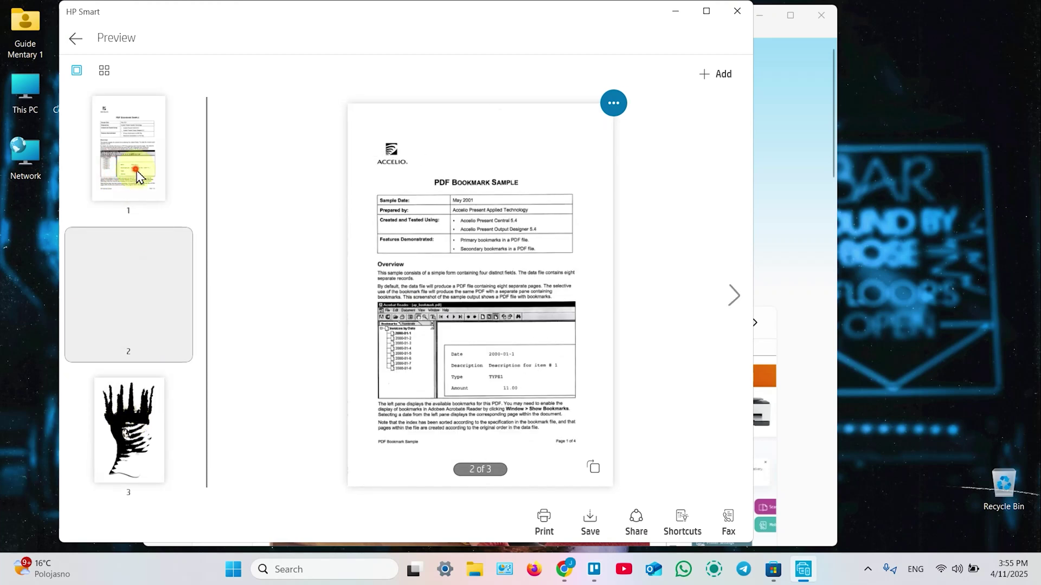
left_click(136, 170)
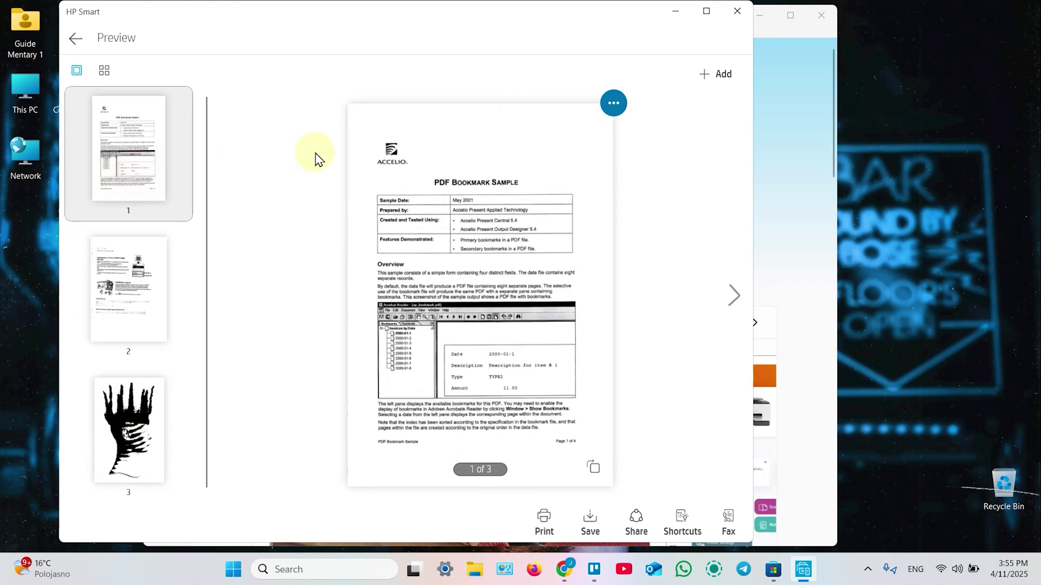
left_click(614, 103)
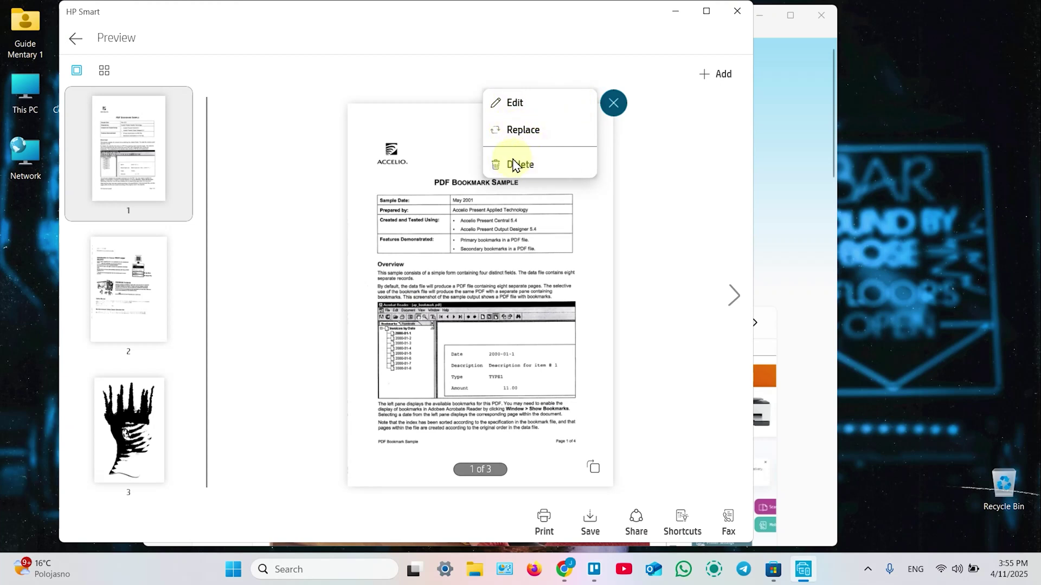
Step: Open page 1 in the editor and try A4, Letter, then a custom crop shrunk from the top-right corner
left_click(515, 106)
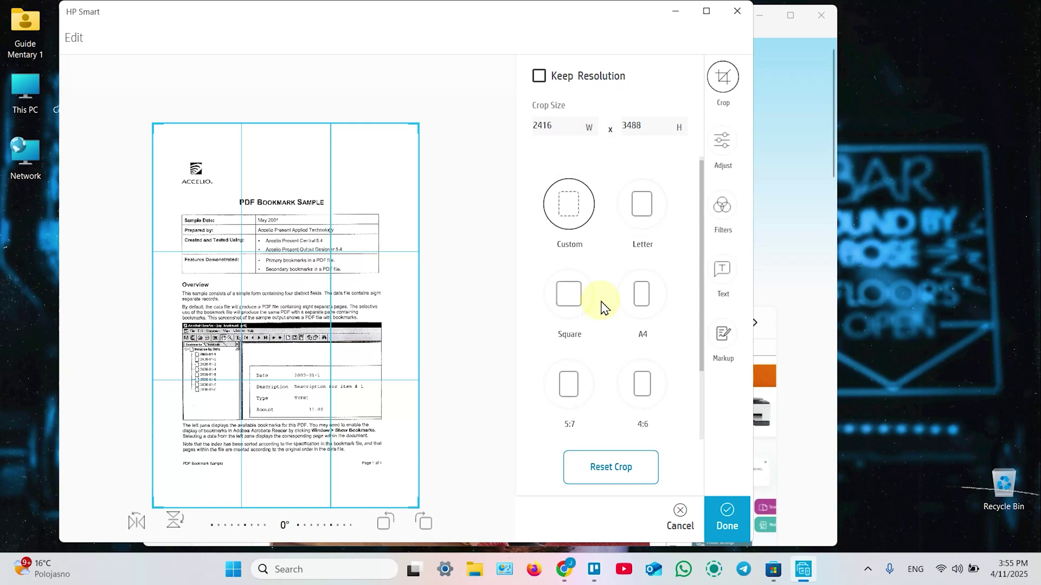
left_click(642, 293)
left_click(640, 209)
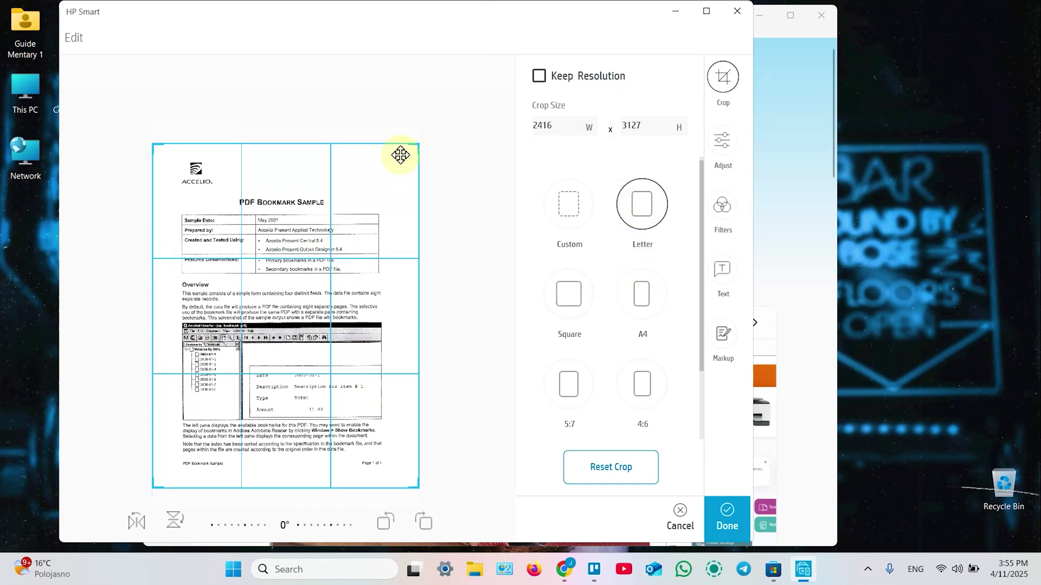
left_click(575, 203)
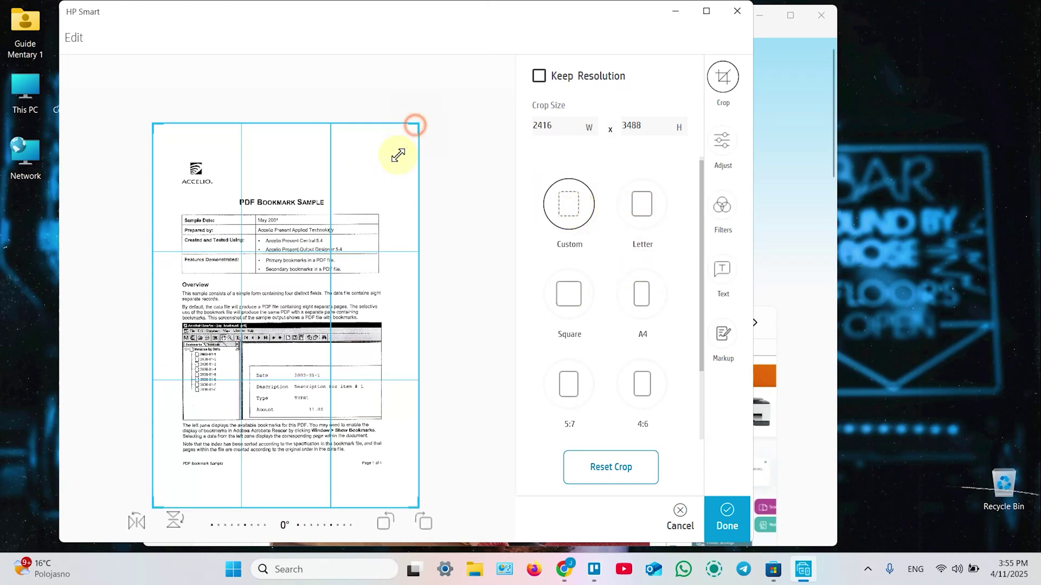
left_click_drag(400, 154, 428, 120)
Step: Look through the Adjust, Filters, Text and Markup panels, then cancel out of the editor
left_click(721, 141)
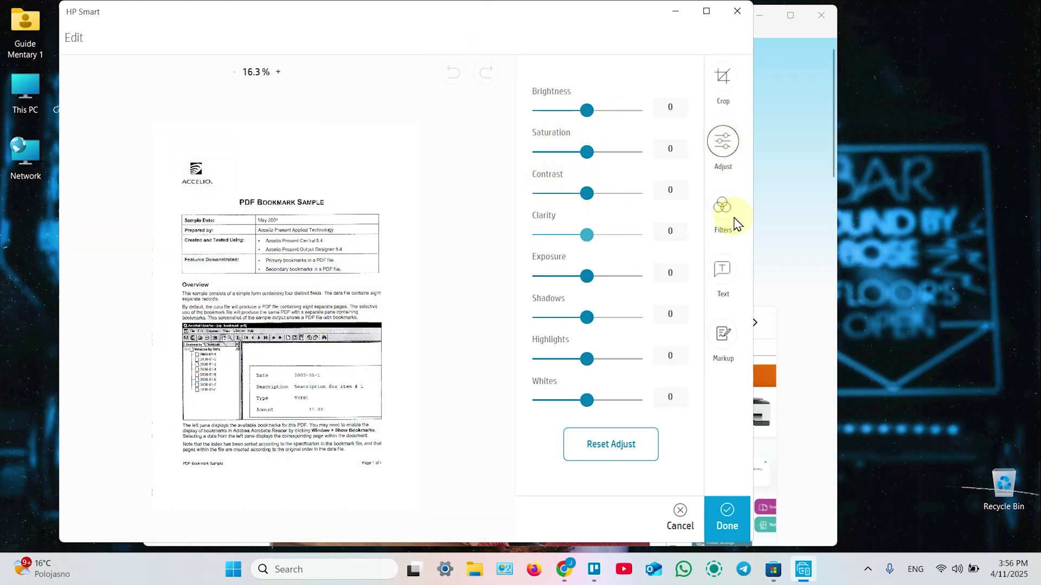
left_click(720, 213)
left_click(722, 271)
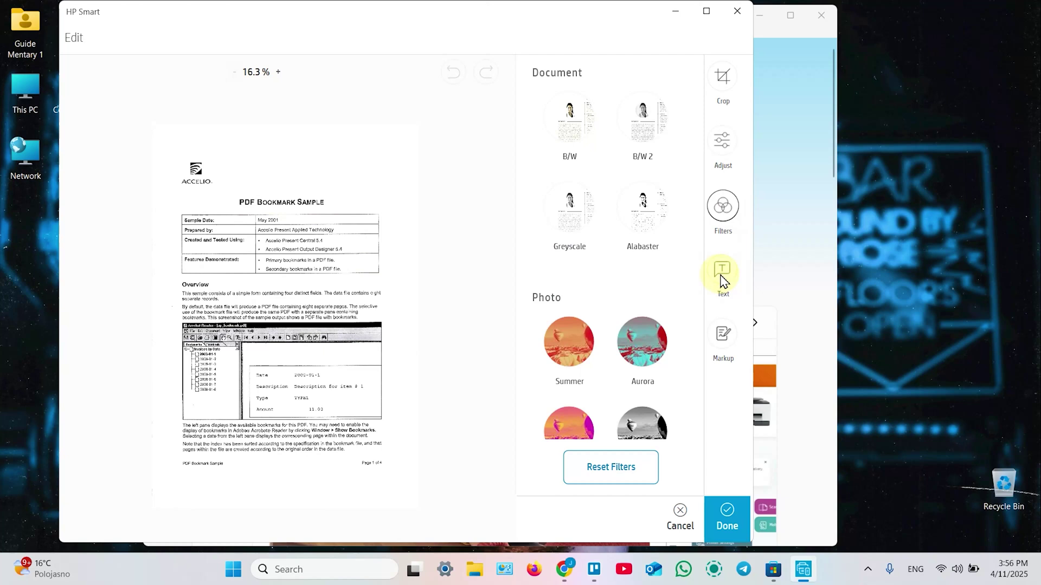
left_click(723, 336)
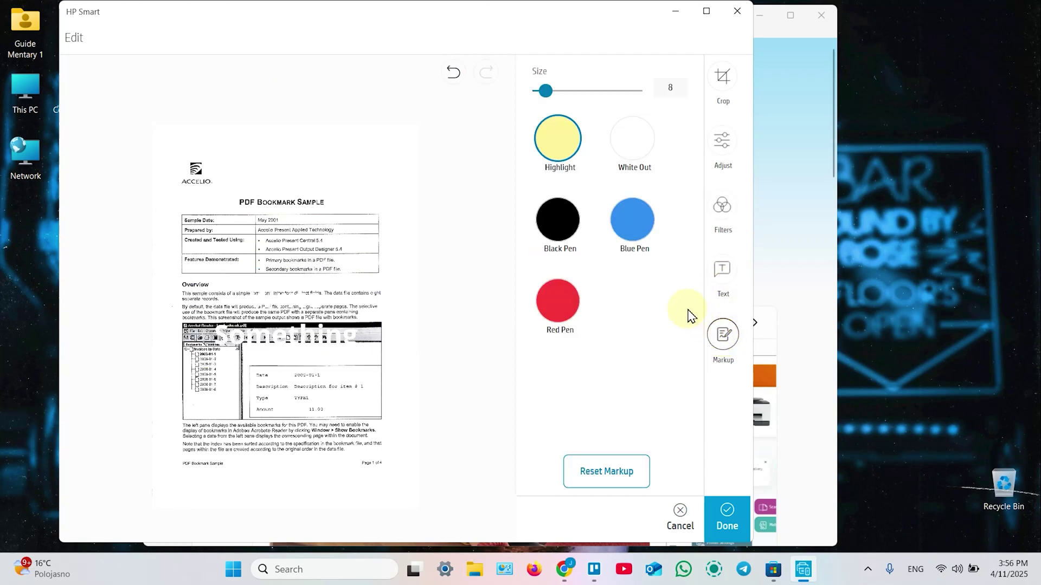
left_click(727, 519)
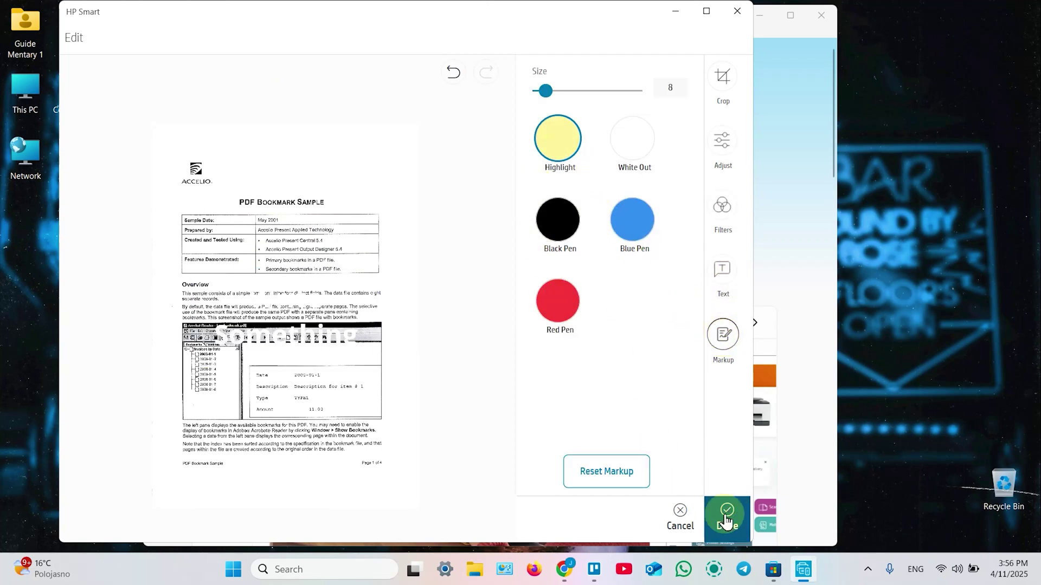
left_click(681, 518)
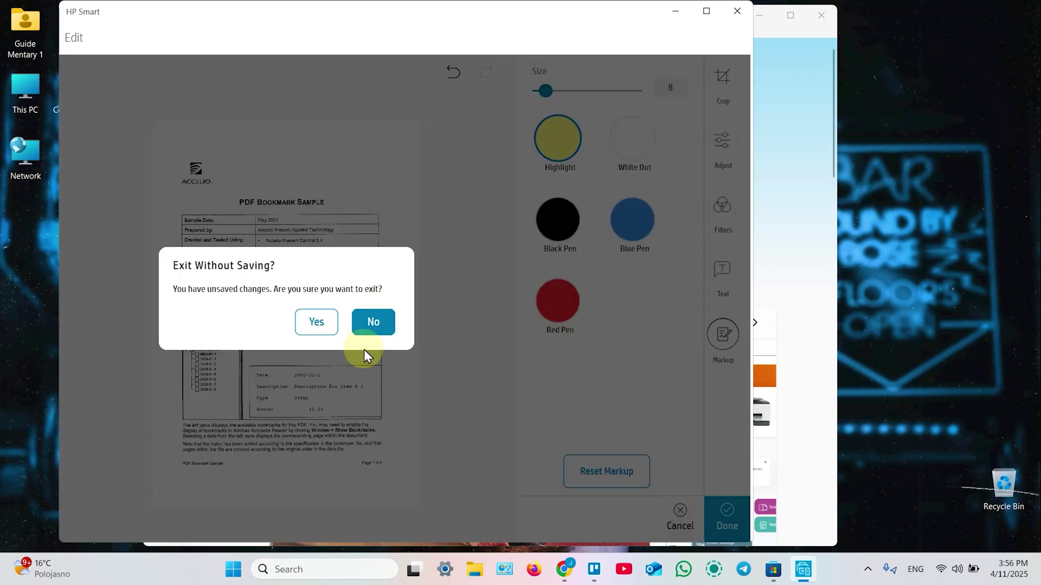
Step: Discard the page edits and move the PDF Bookmark Sample page to the end in thumbnail view
left_click(317, 323)
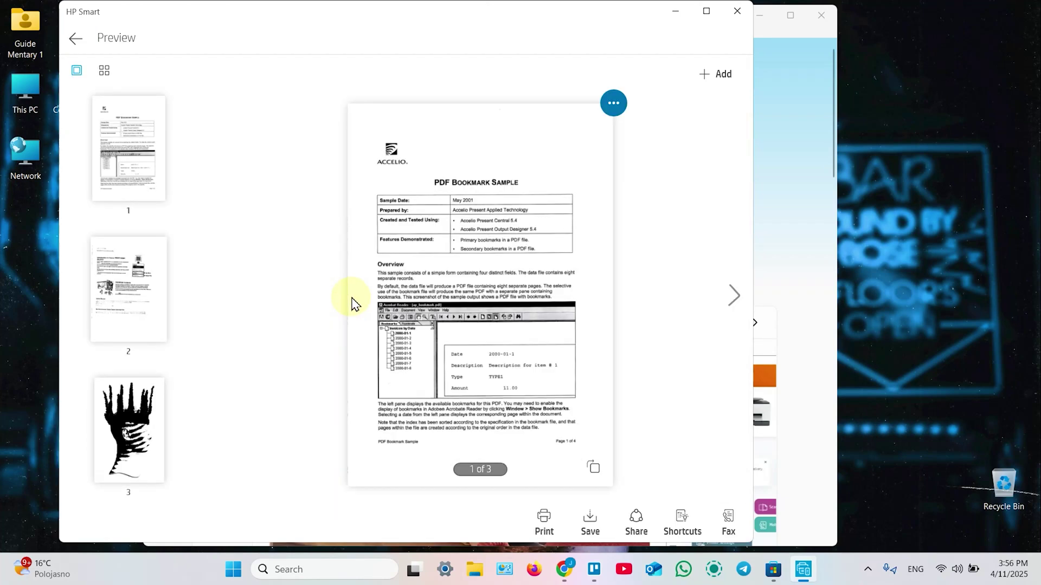
left_click(104, 72)
left_click_drag(156, 128, 428, 170)
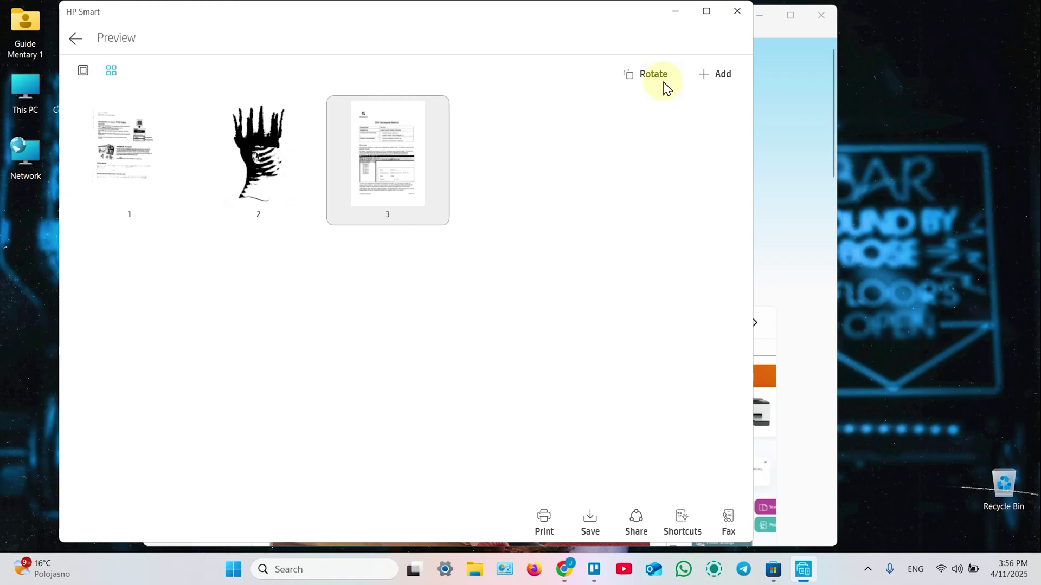
Step: Rotate pages 1 and 2 through four 90-degree turns so they end upright
left_click(648, 77)
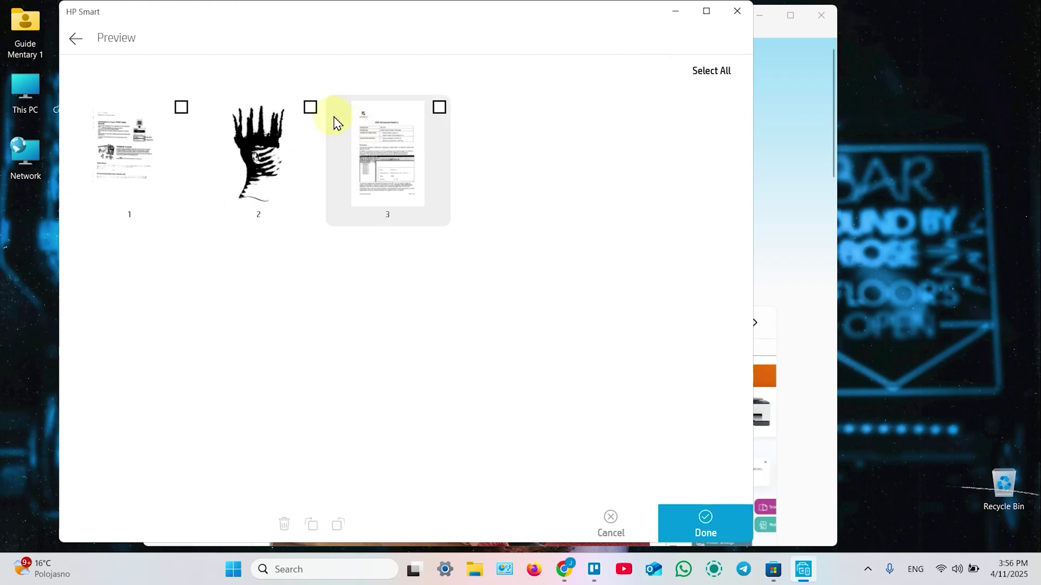
left_click(309, 107)
left_click(181, 107)
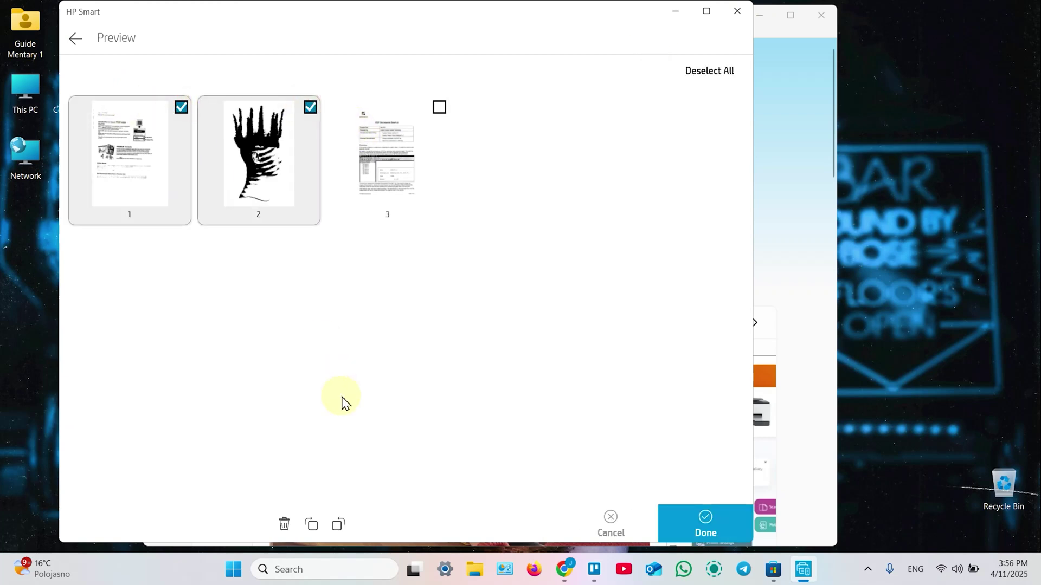
left_click(313, 528)
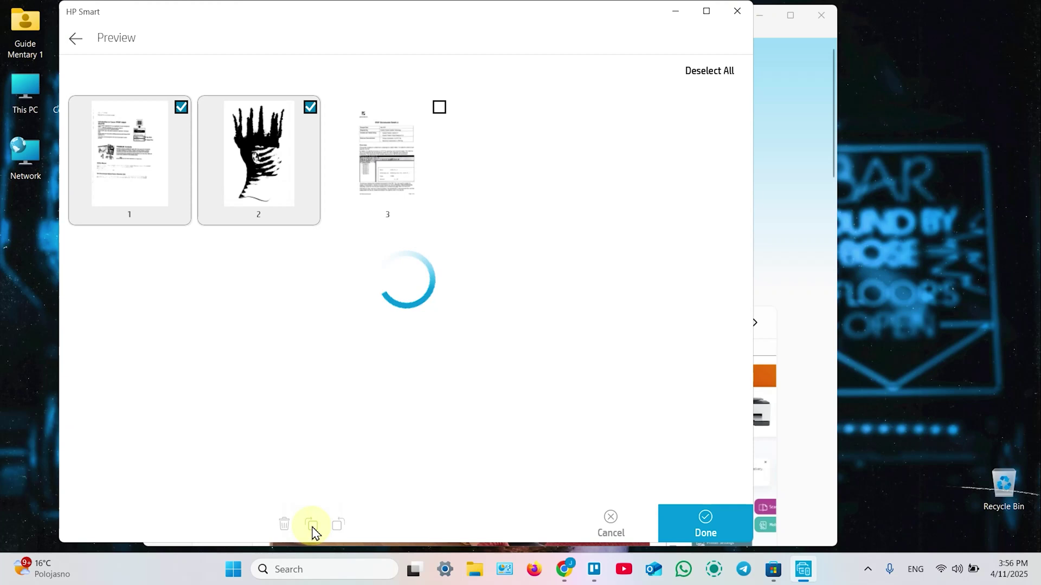
left_click(313, 529)
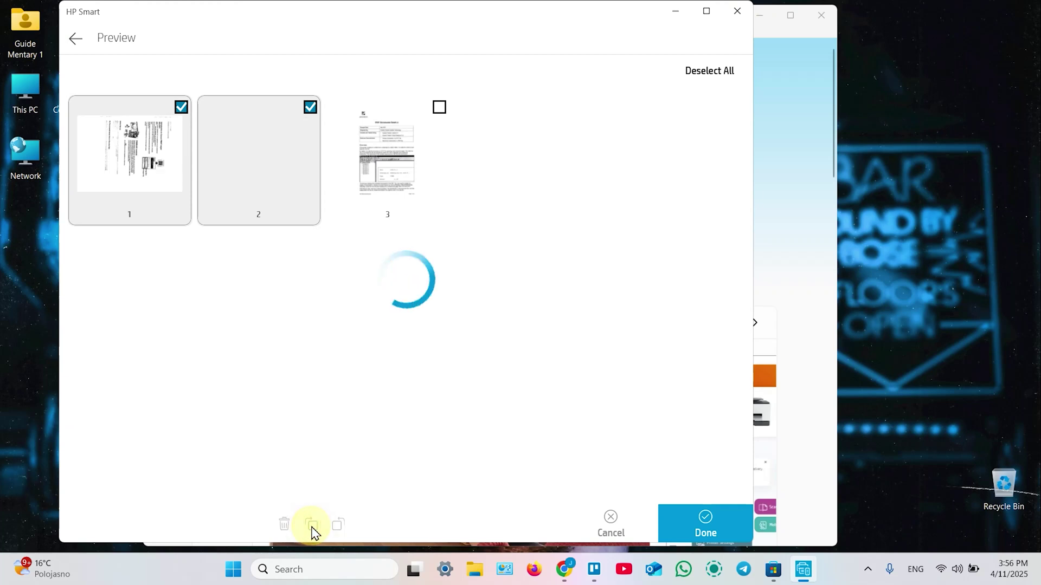
left_click(313, 529)
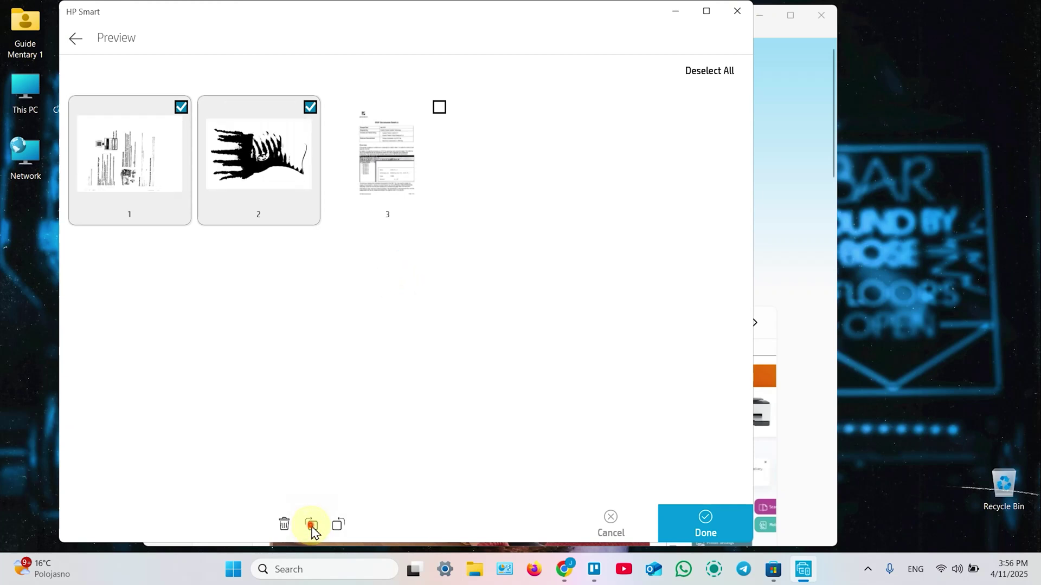
left_click(313, 528)
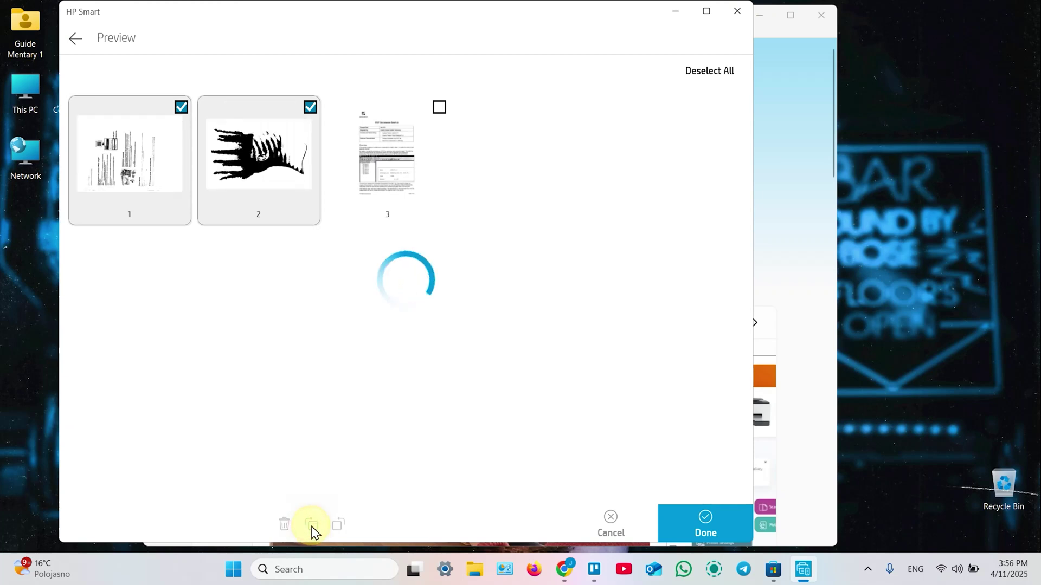
left_click(705, 515)
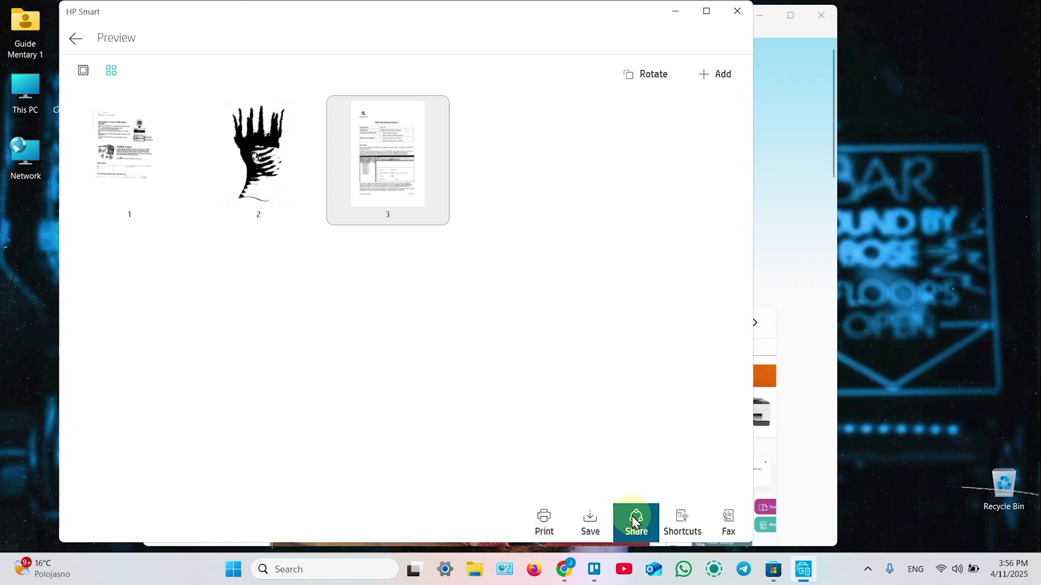
Step: In the save options, keep the file type as Basic PDF and rename the file to Doc3333
left_click(590, 519)
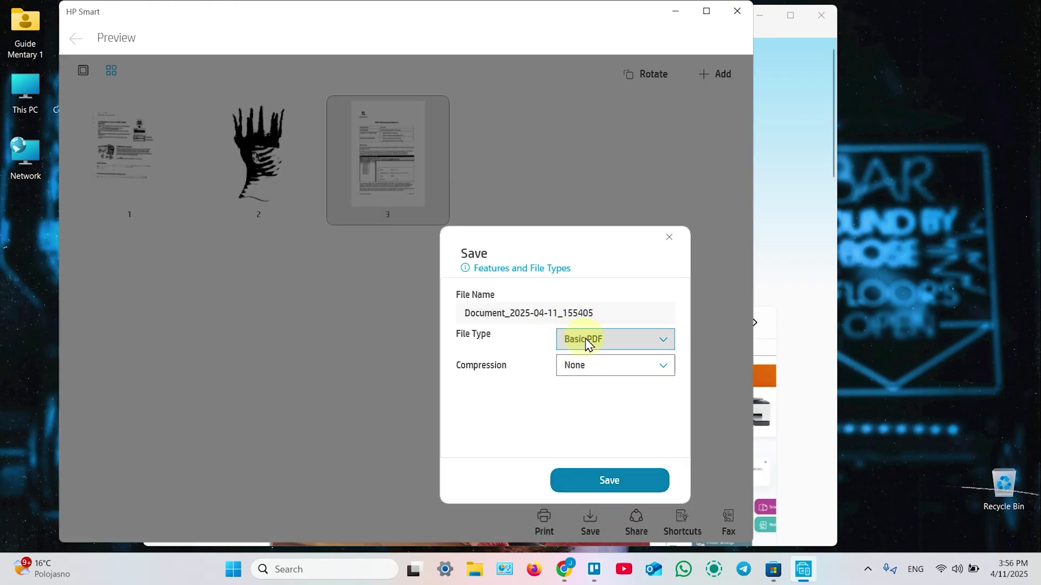
left_click(644, 346)
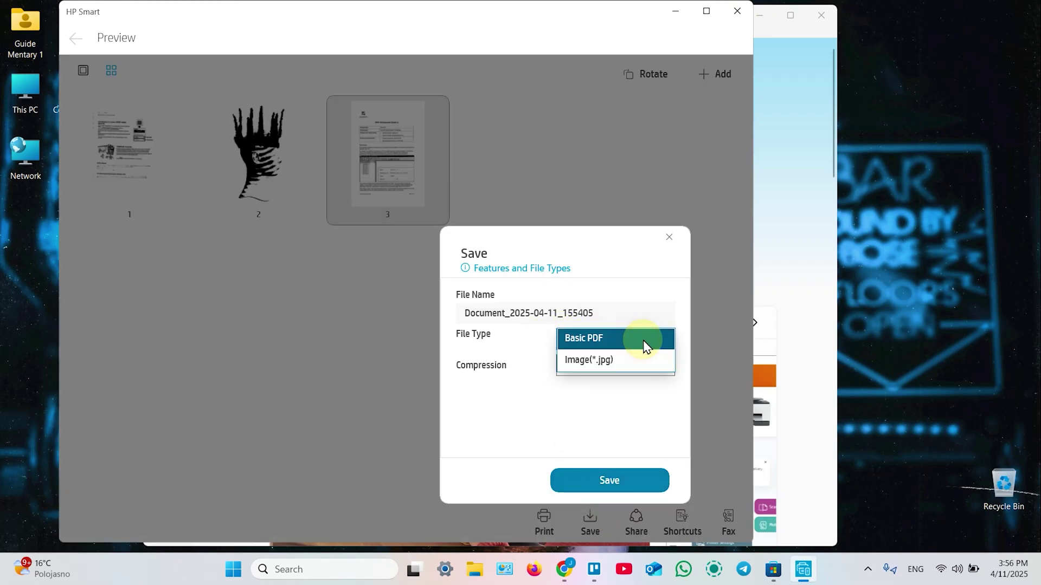
left_click(598, 361)
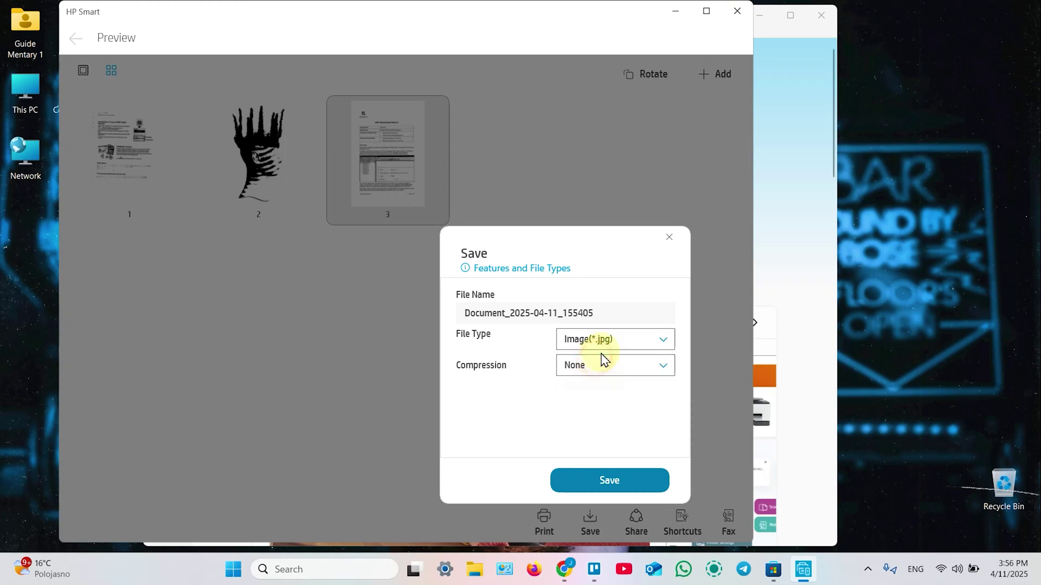
left_click(635, 344)
left_click(597, 318)
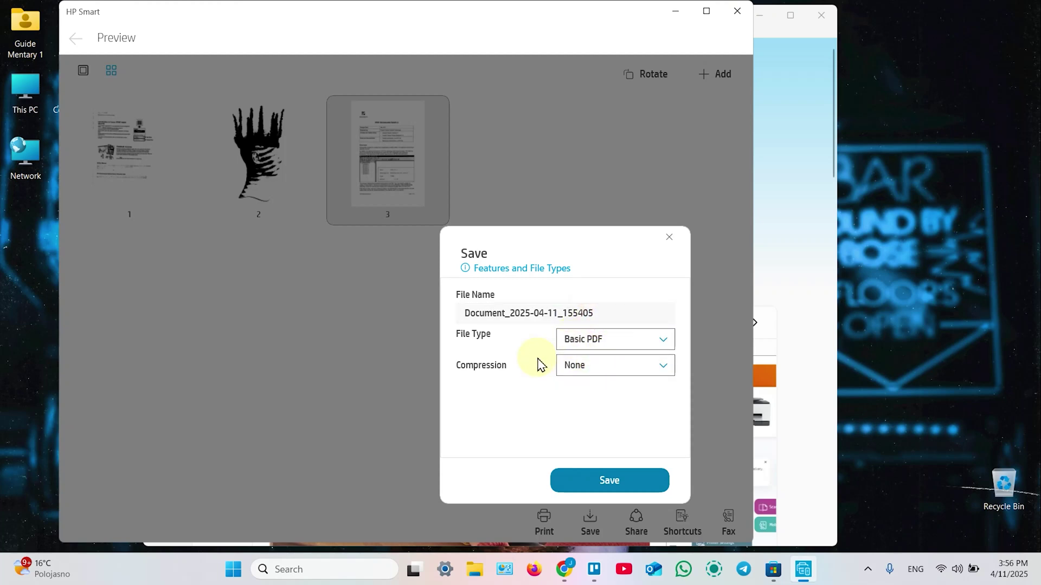
left_click(559, 313)
left_click(559, 307)
type("Doc3333")
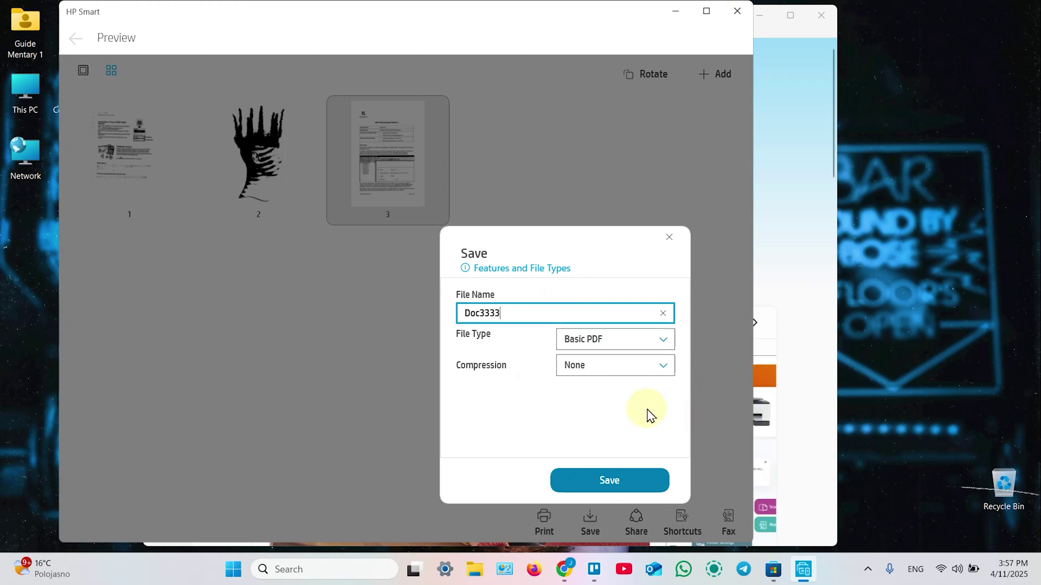
Step: Set compression to None and save Doc3333.pdf in Documents
left_click(618, 365)
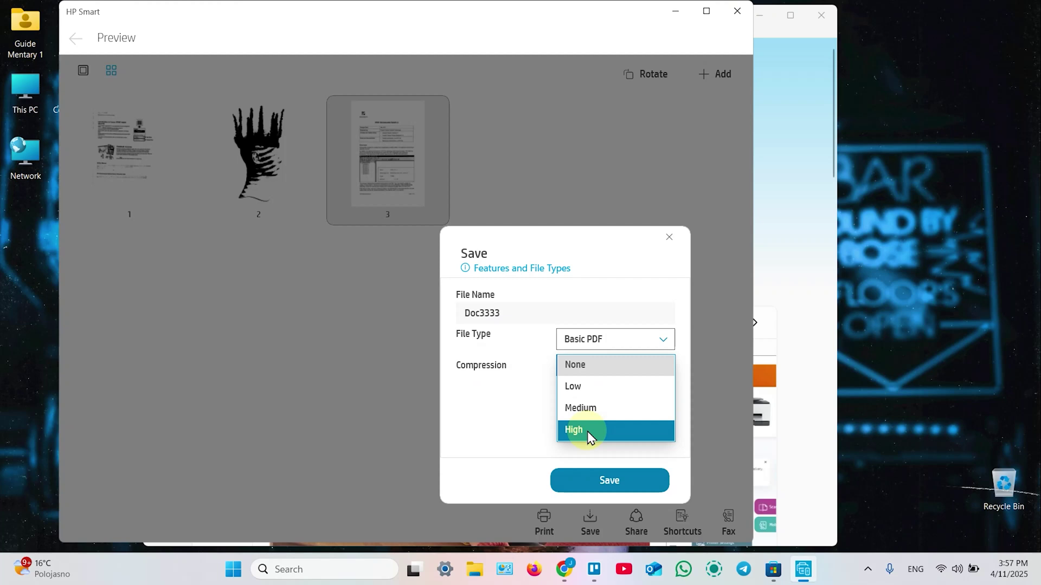
left_click(597, 365)
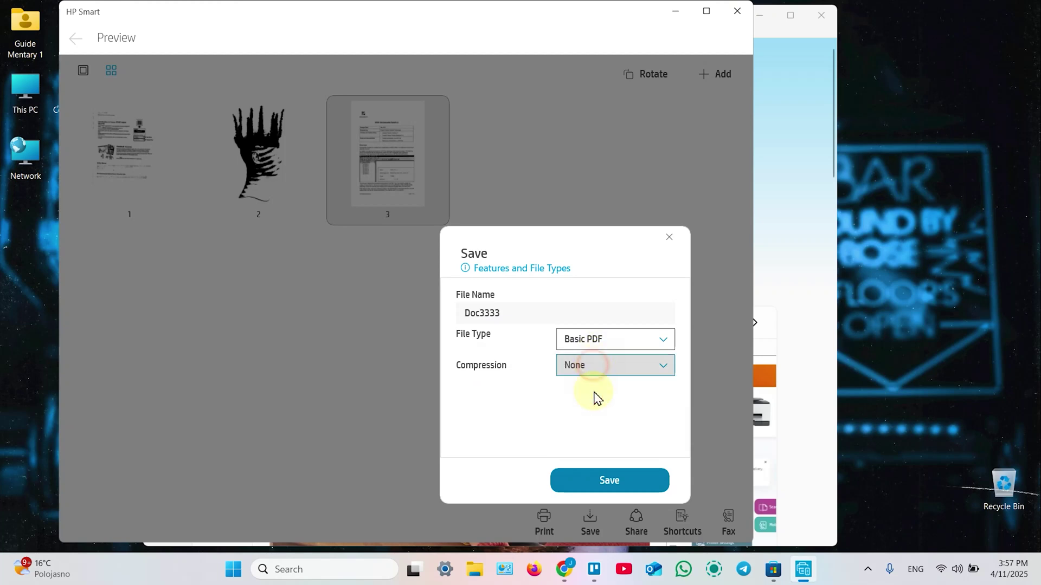
left_click(610, 481)
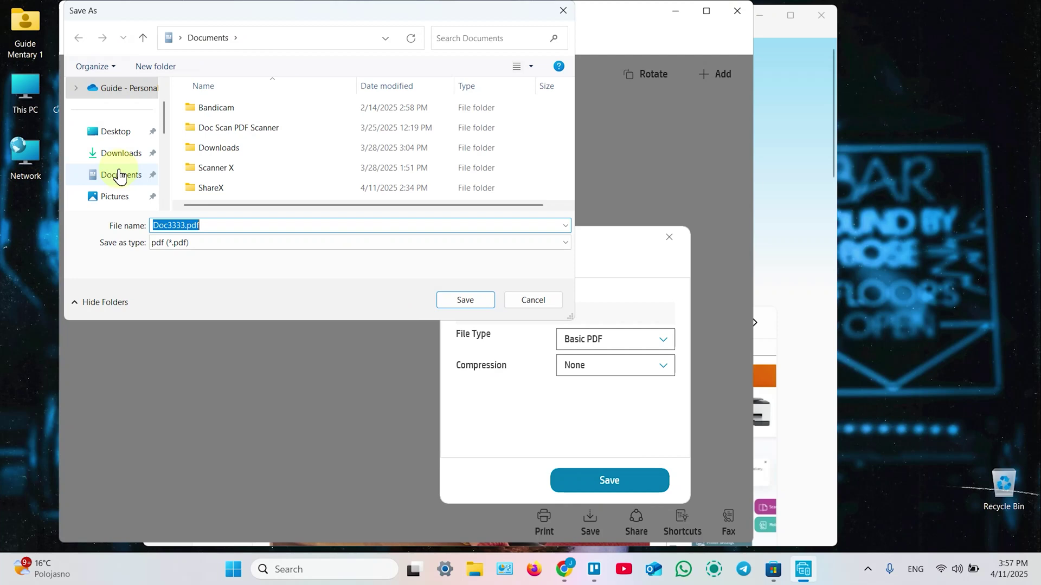
left_click(447, 293)
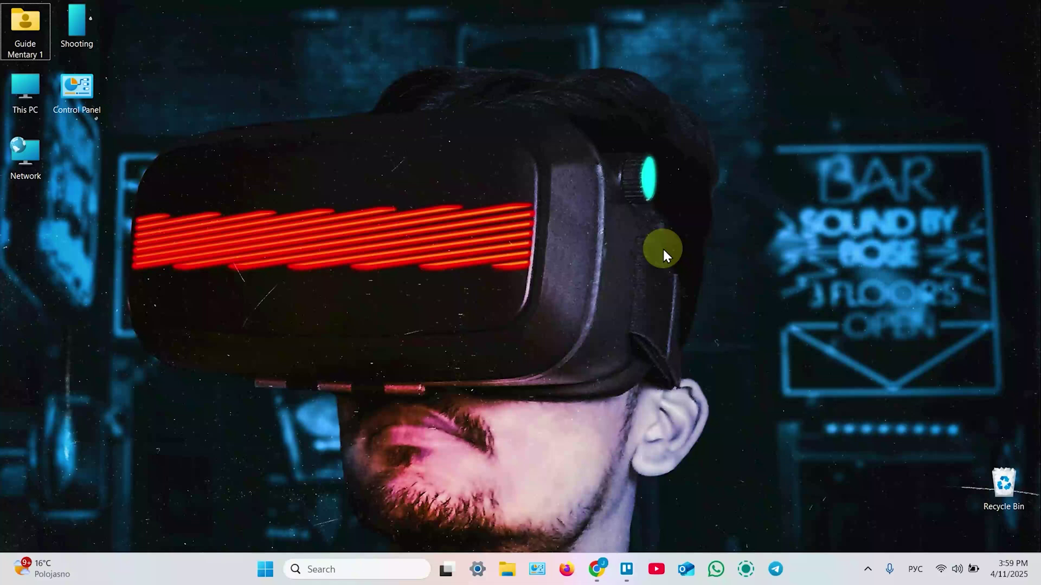
Step: Go to Windows Settings' Printers & scanners and search for devices, finding the HP LaserJet MFP M140w
left_click(267, 572)
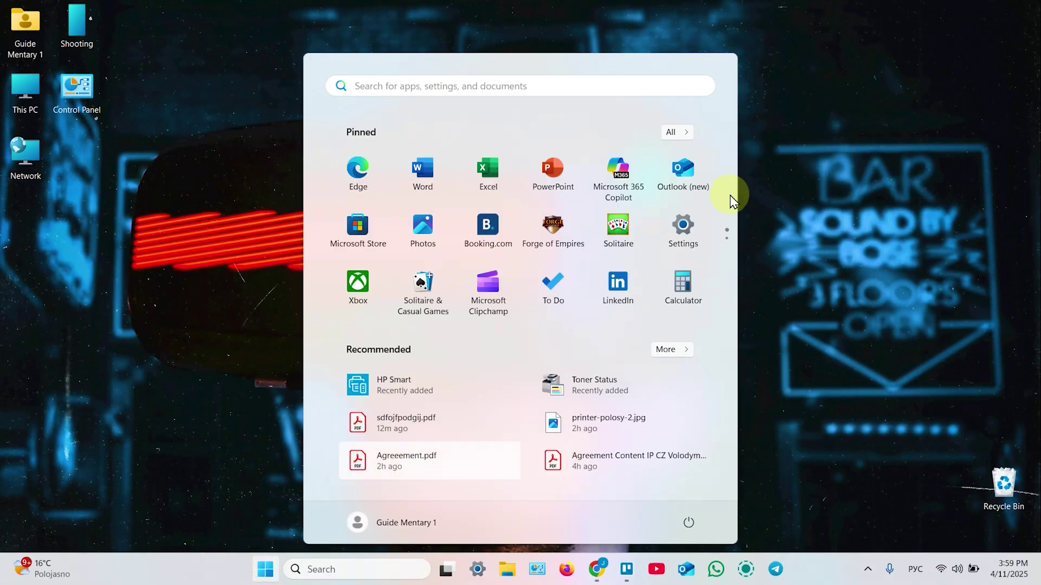
left_click(683, 227)
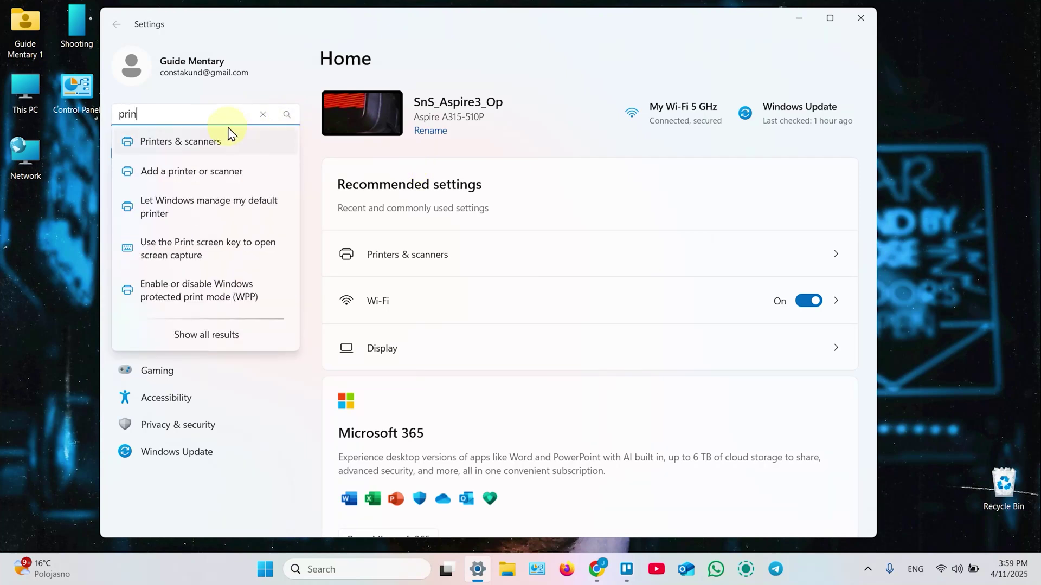
left_click(197, 146)
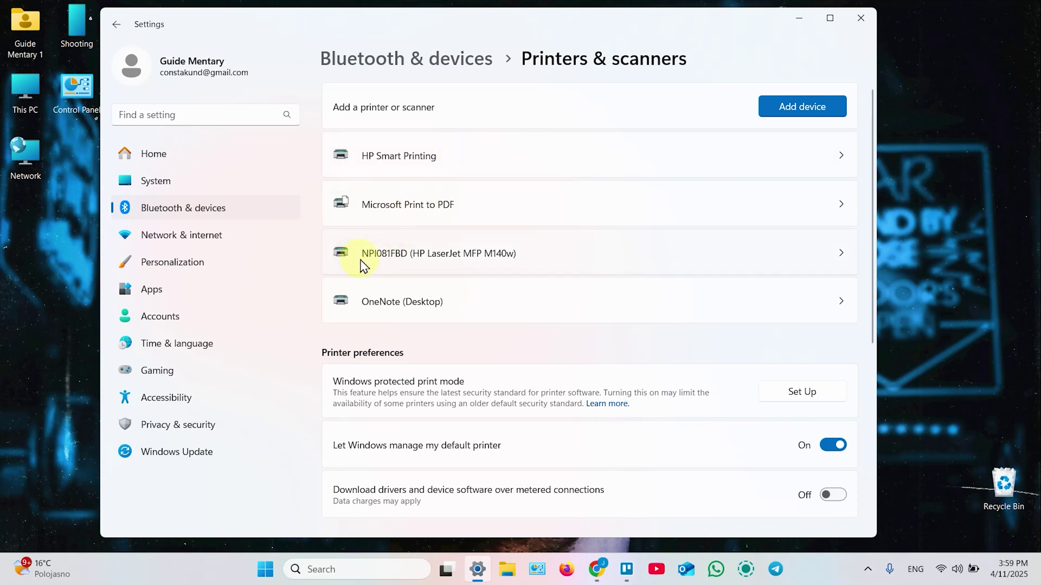
left_click(794, 108)
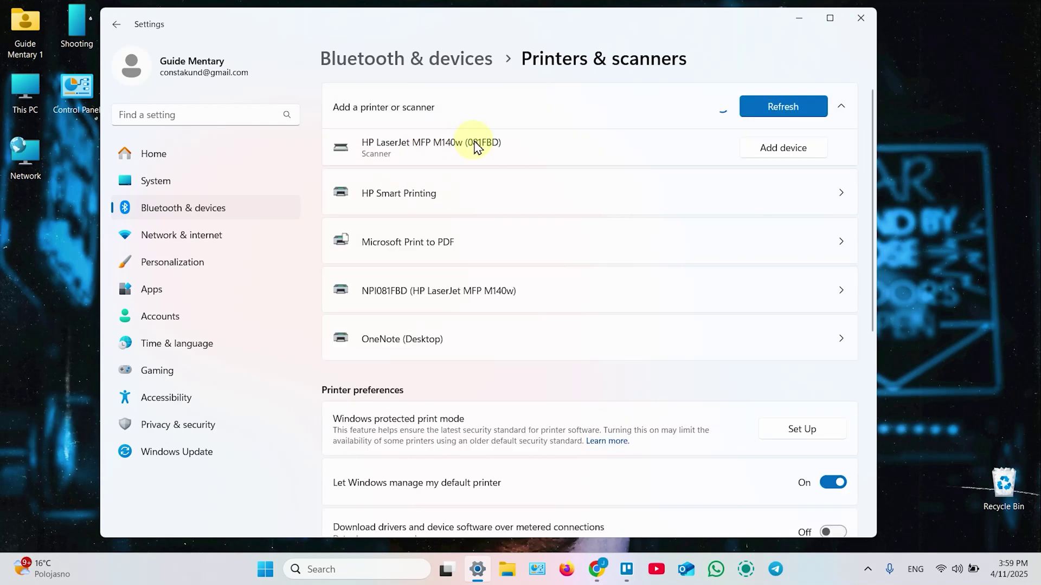